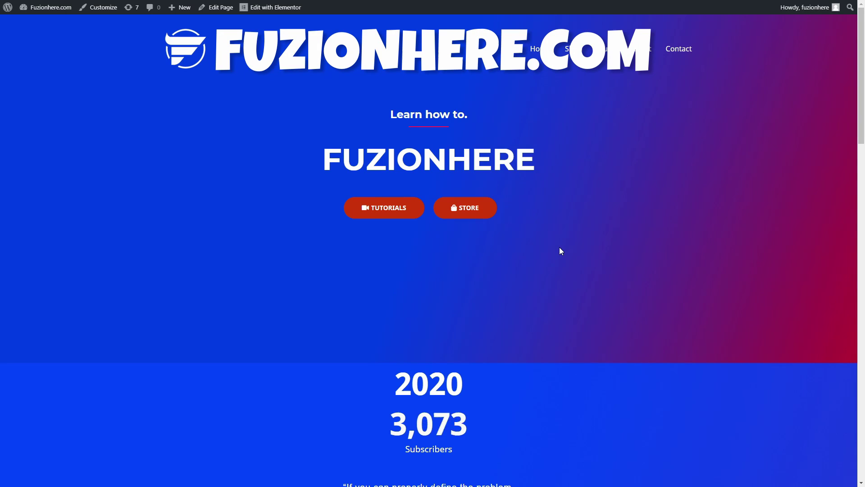
scroll(585, 249, down, 10)
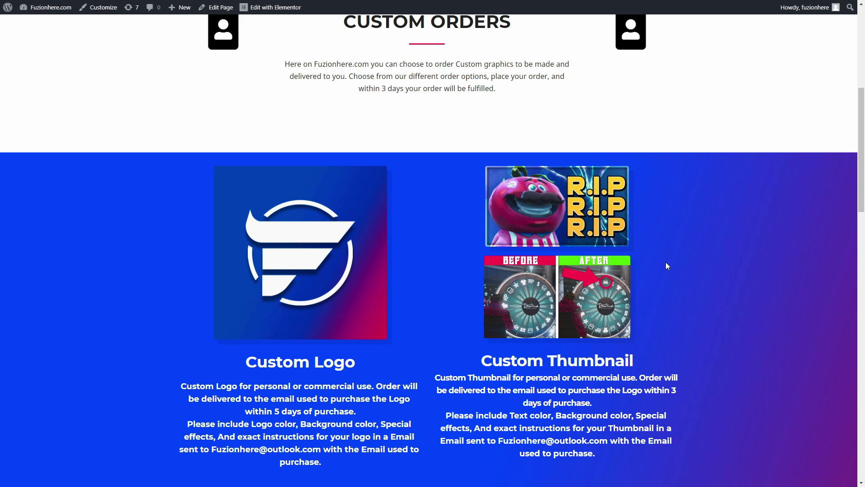
scroll(666, 264, down, 15)
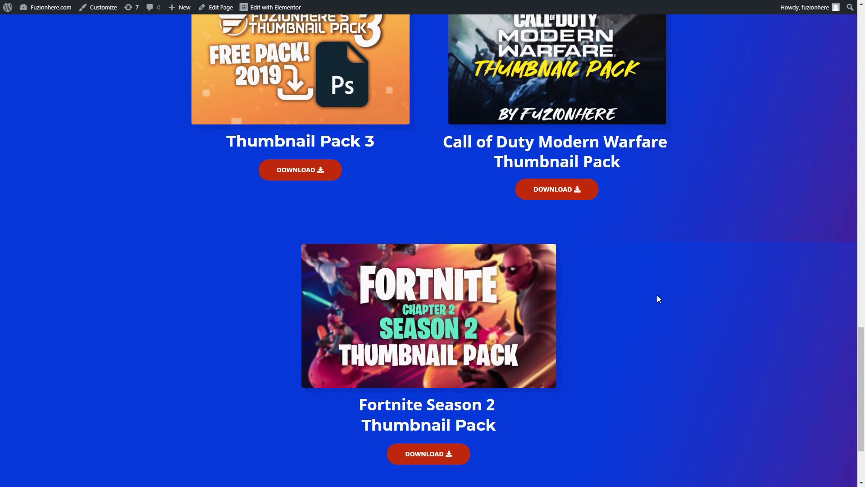
scroll(658, 299, up, 1)
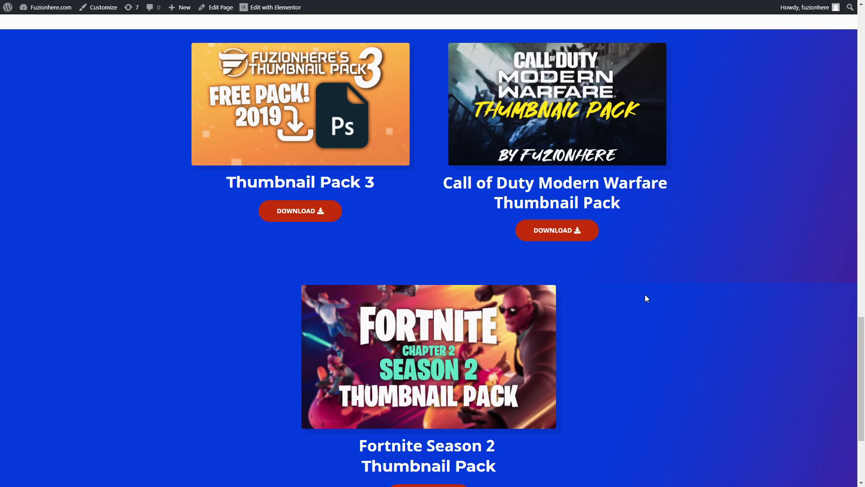
scroll(646, 295, down, 10)
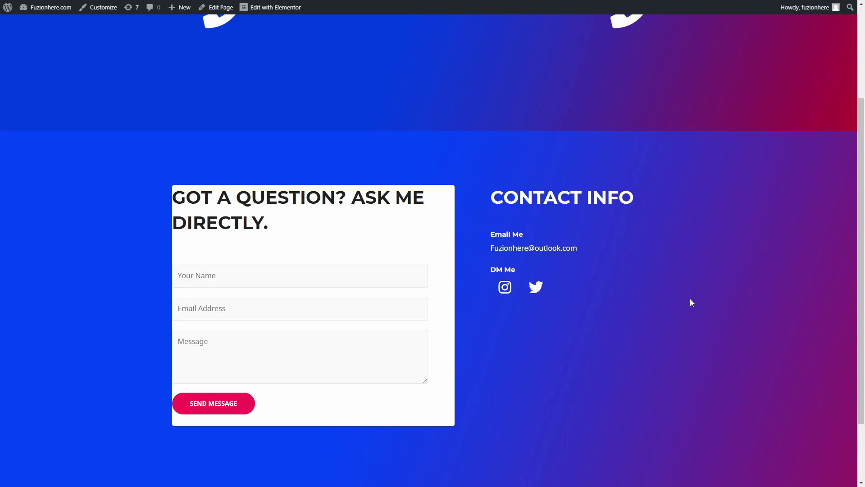
scroll(691, 302, up, 3)
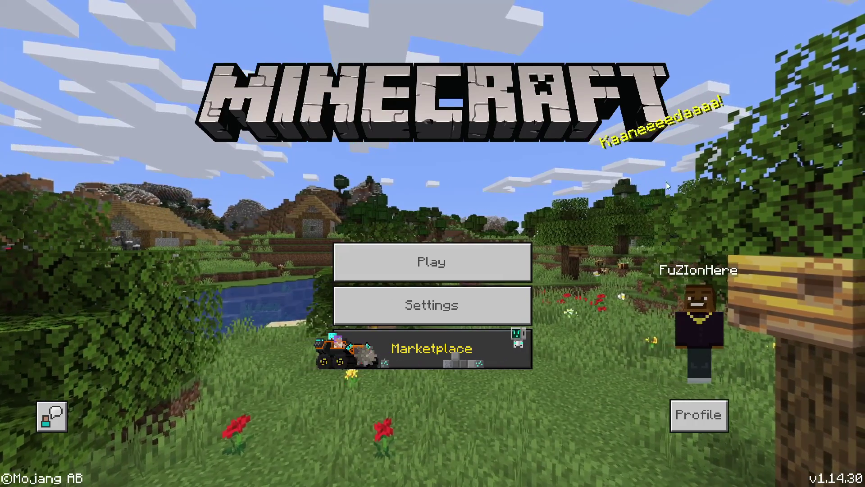
In Minecraft, open the profile, choose the orange-haired character in the green shirt and start editing it.
click(707, 417)
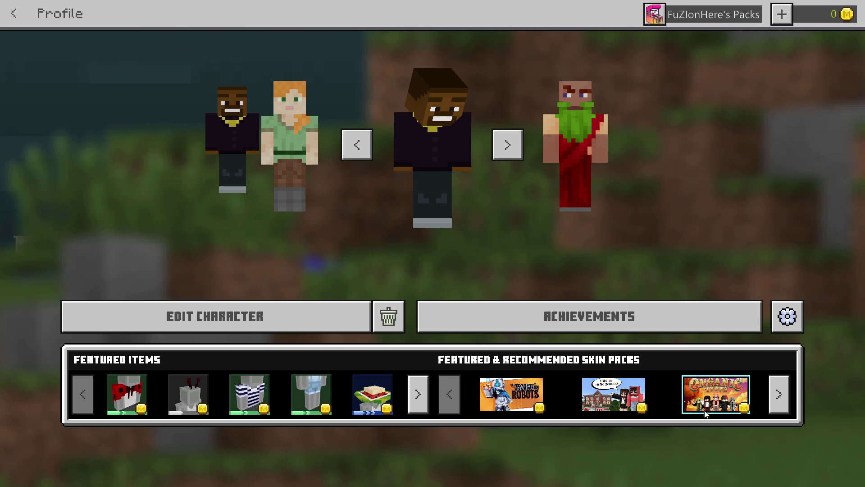
click(357, 144)
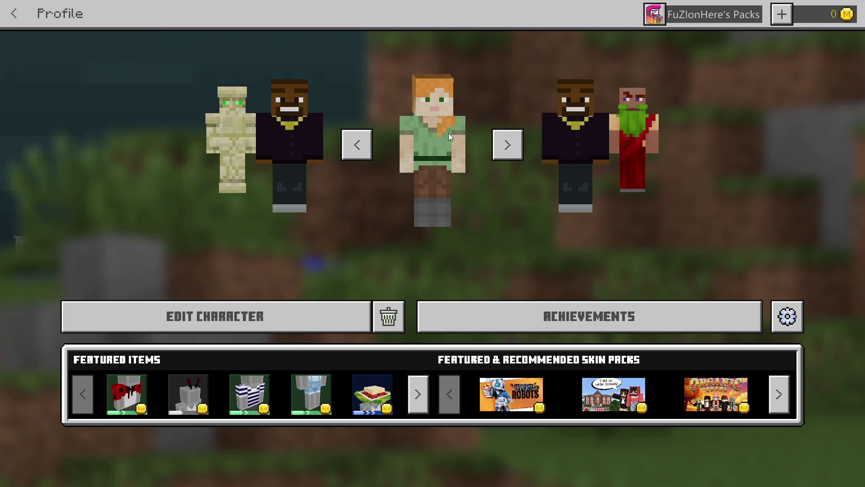
click(233, 319)
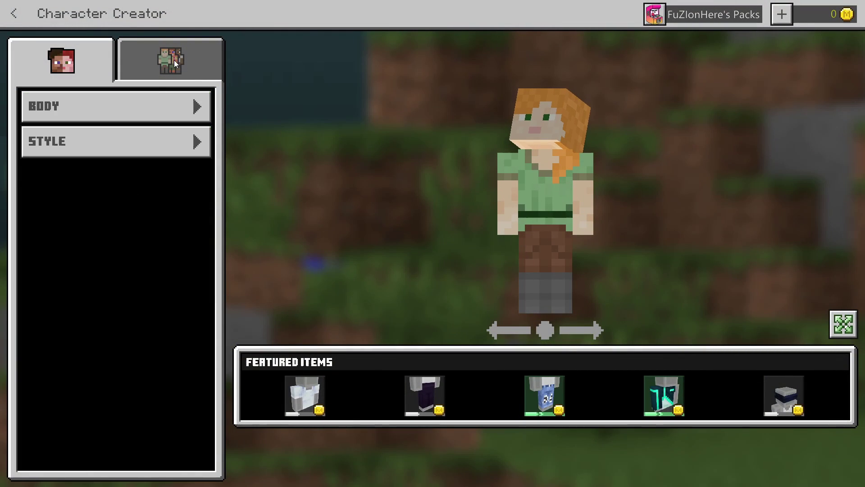
Switch to the classic skins, expand the owned skins and select the Import skin.
click(173, 58)
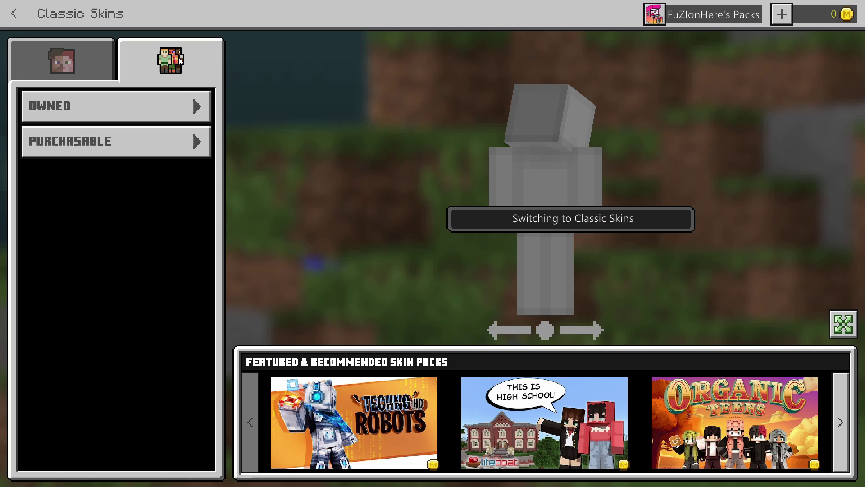
click(142, 104)
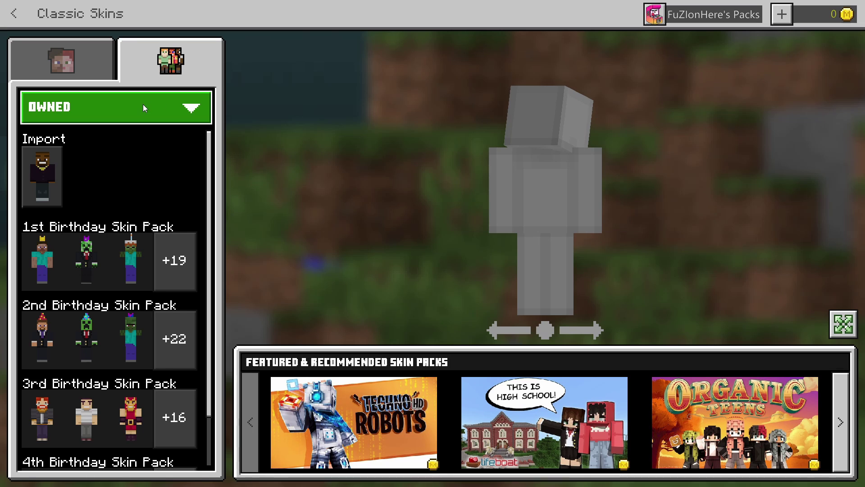
scroll(131, 273, down, 2)
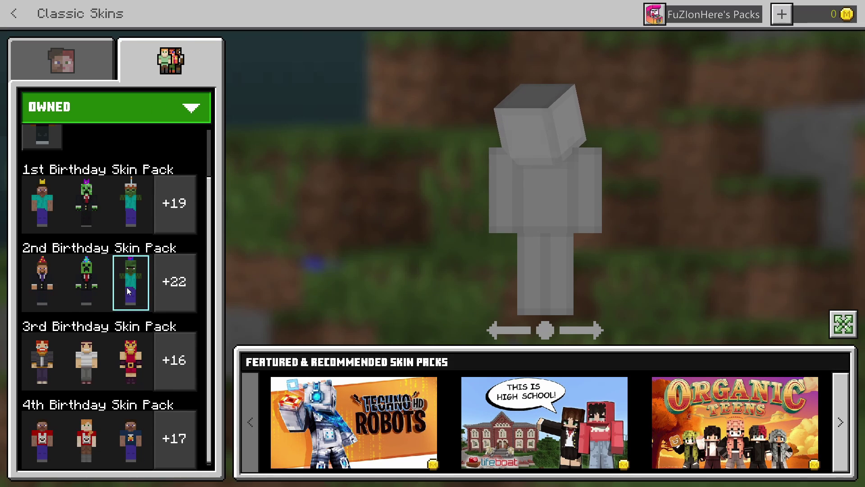
scroll(126, 411, up, 2)
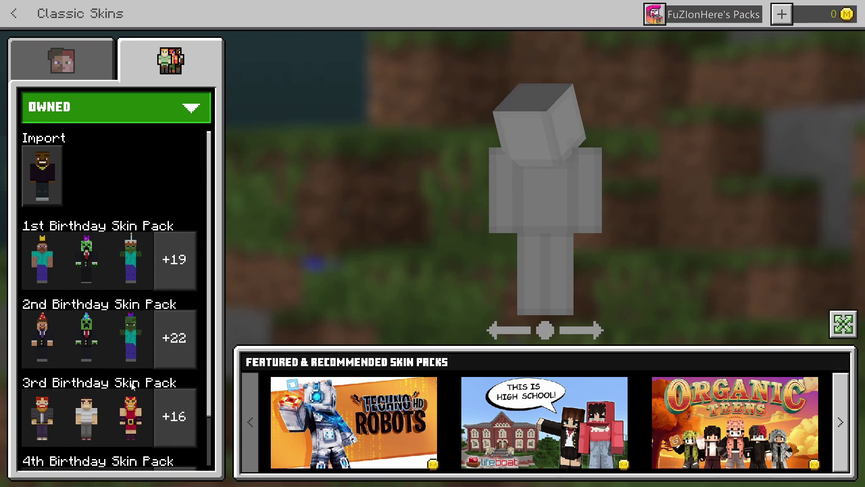
click(45, 169)
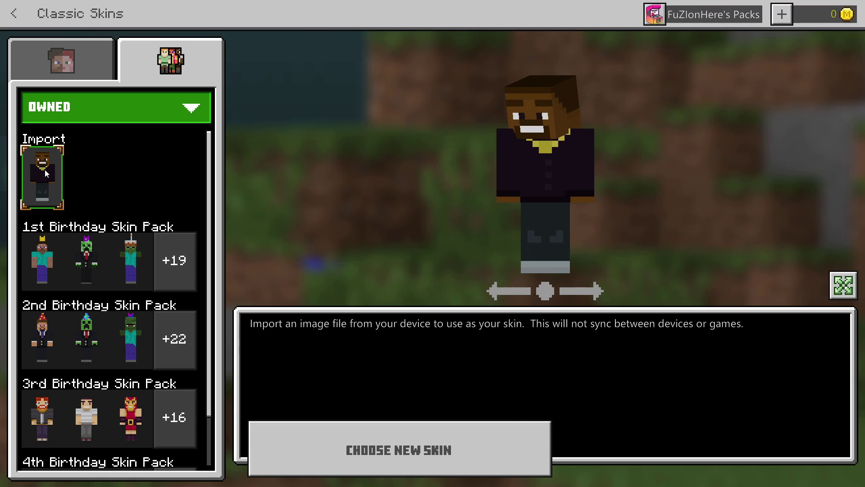
Import the Noob chiken image from the Skins folder as the custom skin and choose its body model.
click(398, 451)
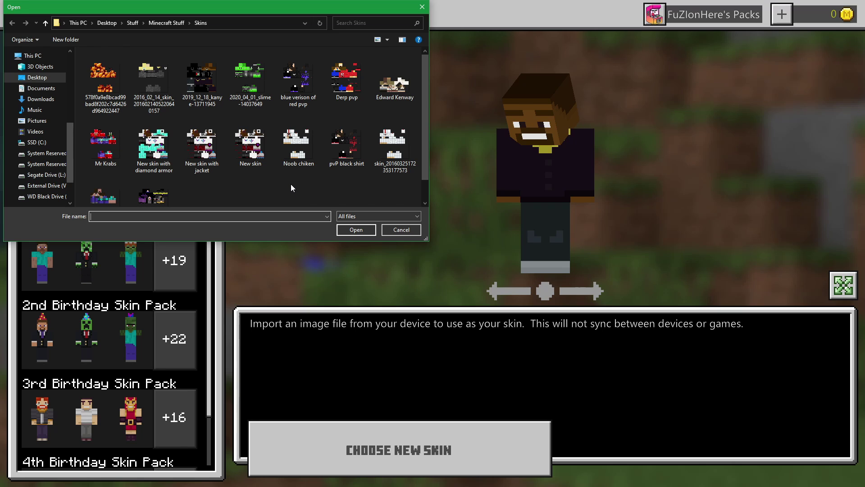
click(298, 143)
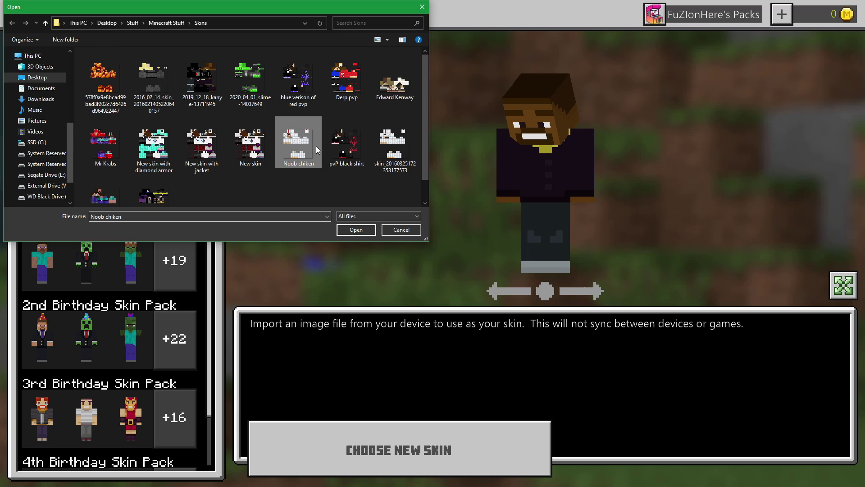
click(356, 229)
click(536, 275)
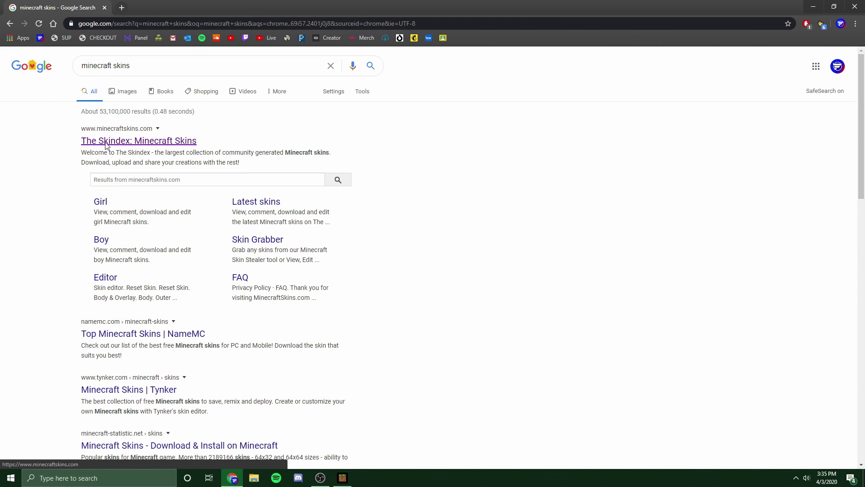
In the browser, open The Skindex from the search results and download the Darth Vader skin.
click(107, 142)
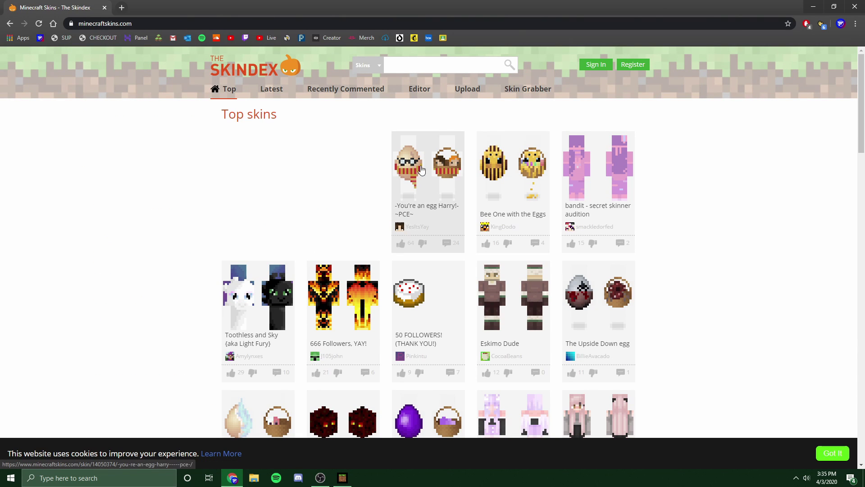
scroll(741, 282, down, 13)
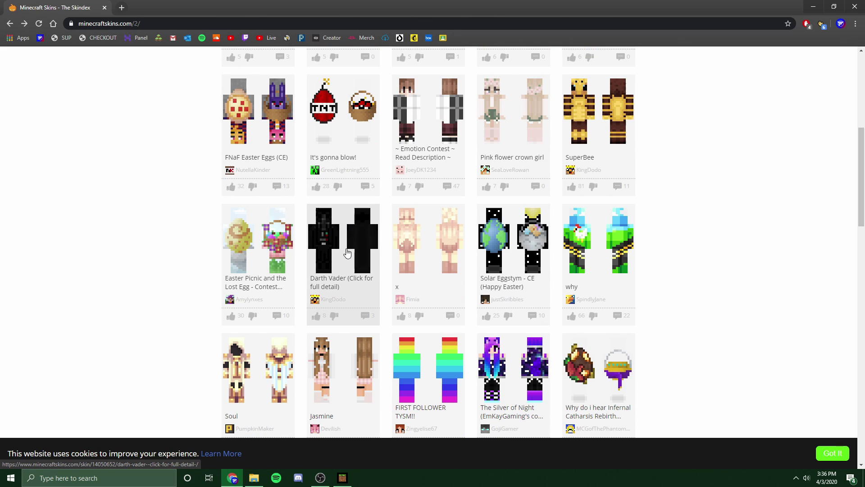
click(333, 238)
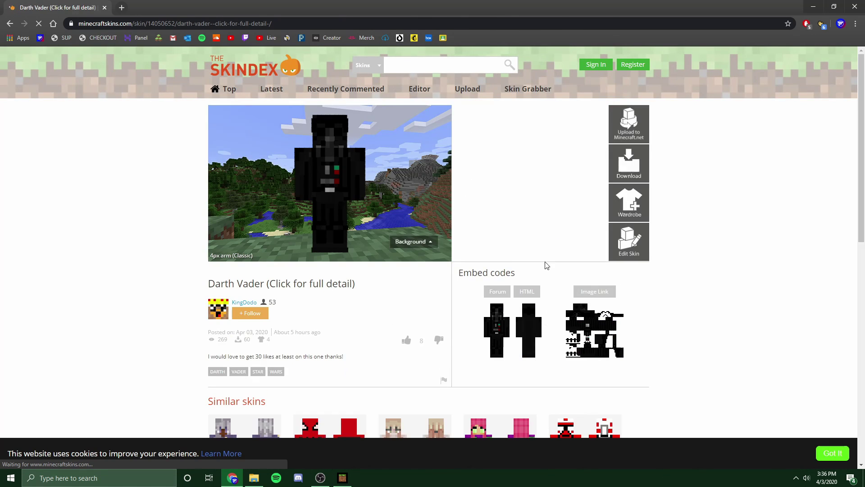
click(629, 170)
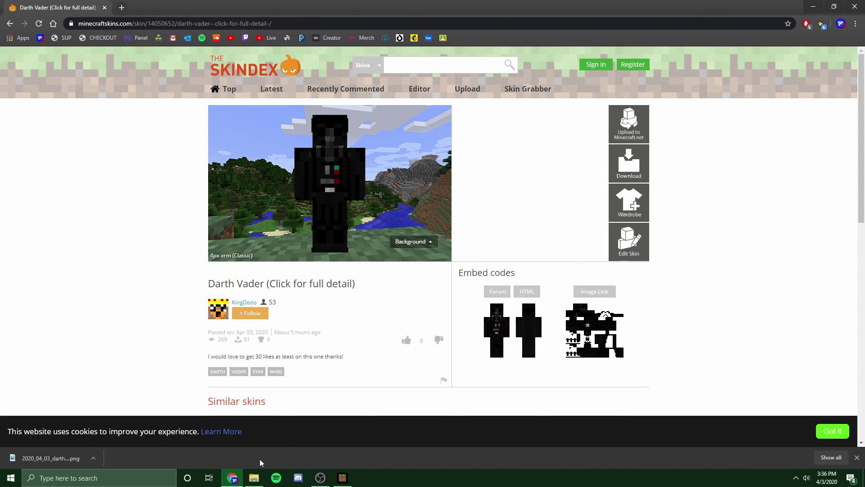
In File Explorer, create a folder named skins inside the mc folder in Documents.
mouse_move(263, 479)
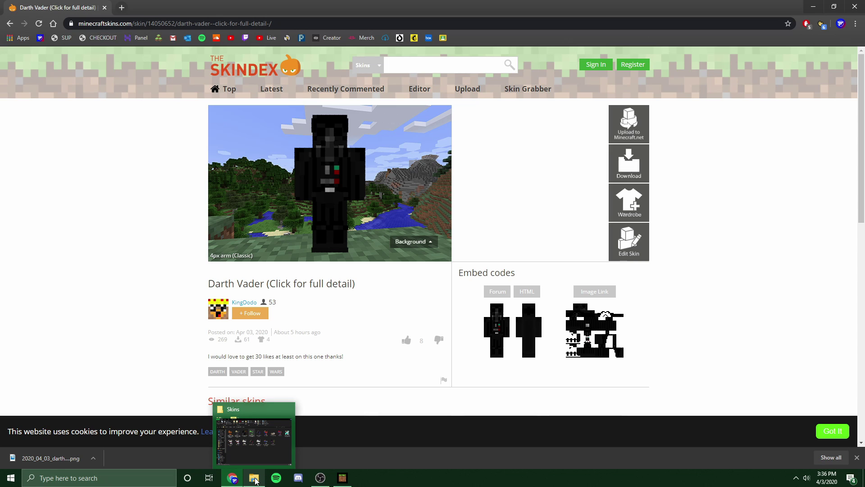
click(255, 480)
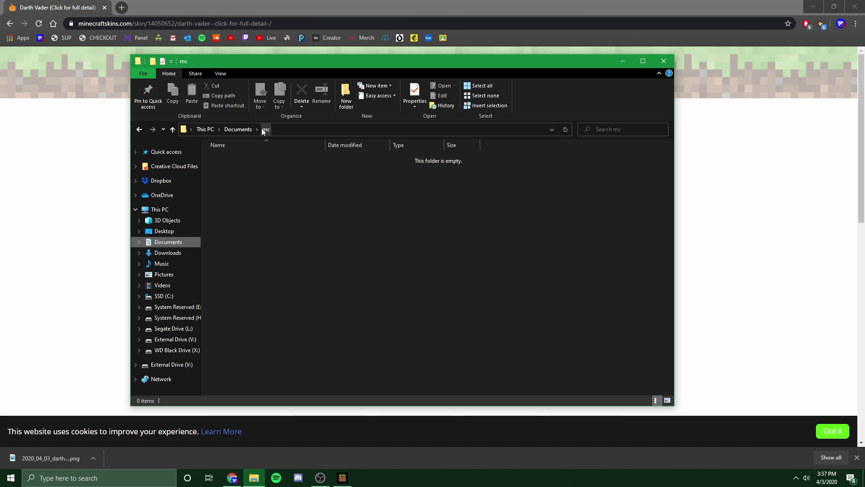
right_click(350, 251)
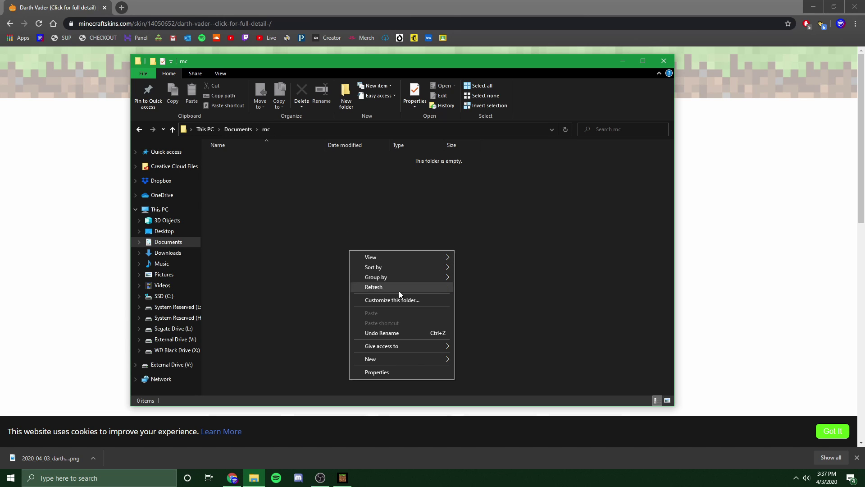
mouse_move(392, 359)
click(480, 362)
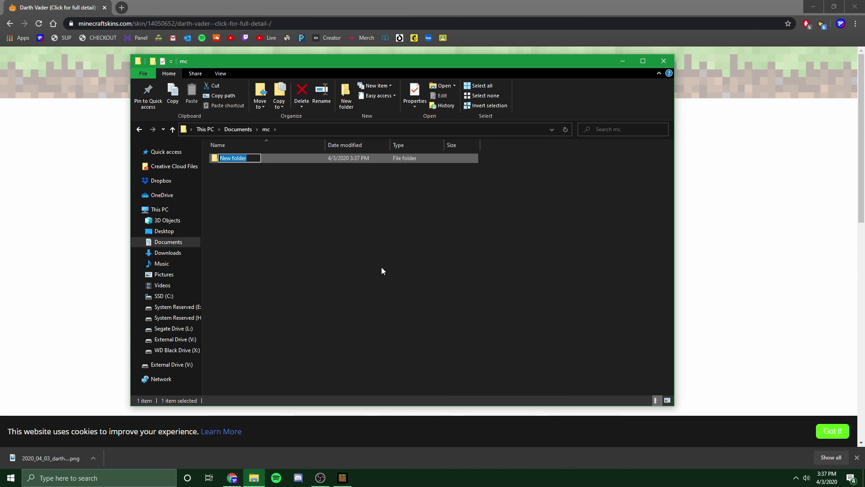
text(skins)
key(Return)
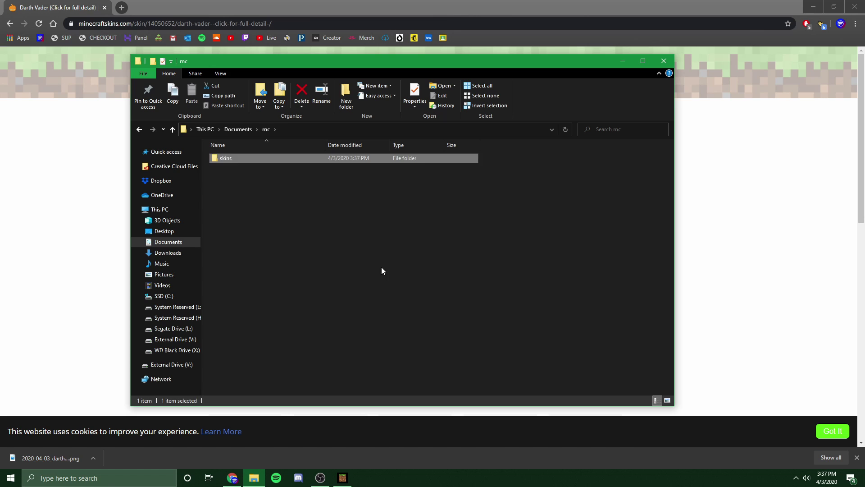
Open the new skins folder and put the downloaded Darth Vader PNG file into it.
key(Return)
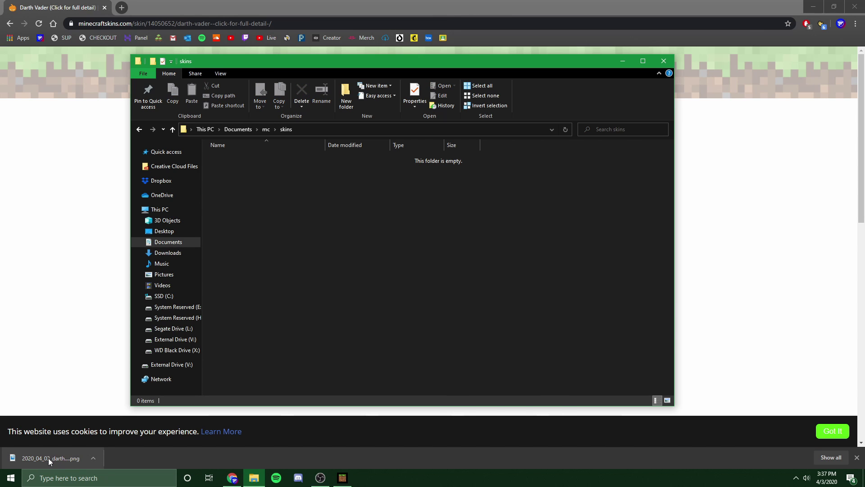
drag(48, 457, 280, 248)
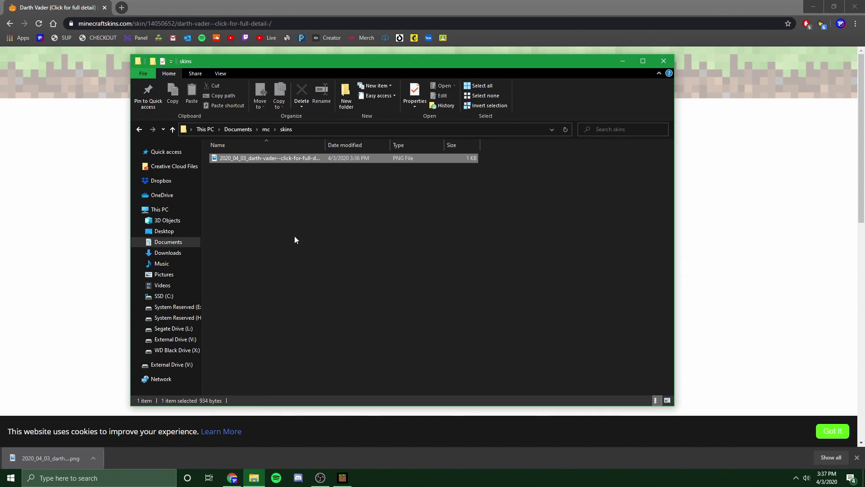
click(304, 179)
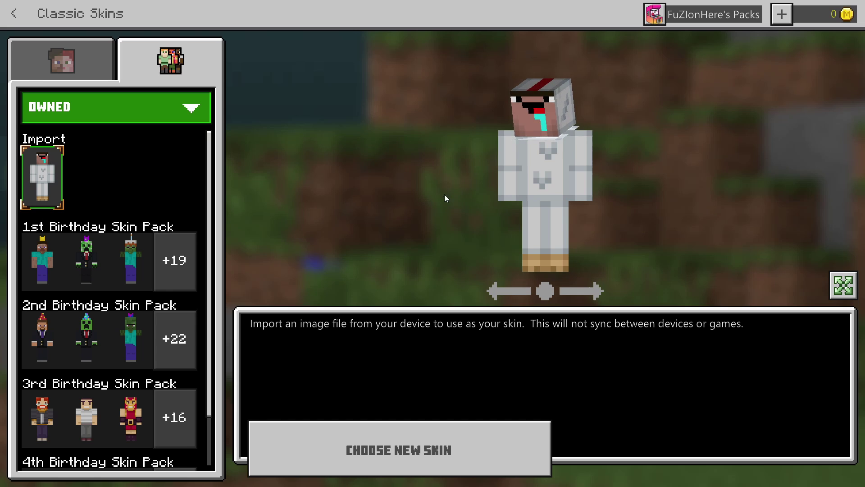
Back in Minecraft, import the Darth Vader PNG from Documents > mc > skins as the custom skin and choose its body model.
click(410, 446)
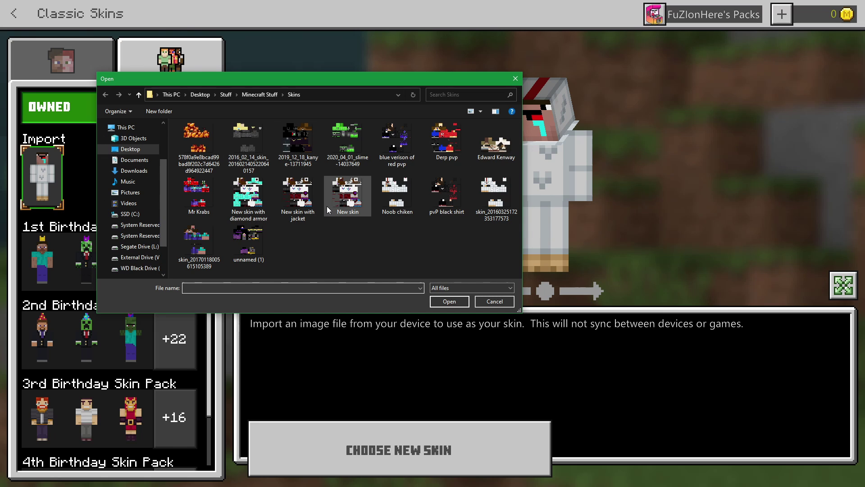
click(131, 163)
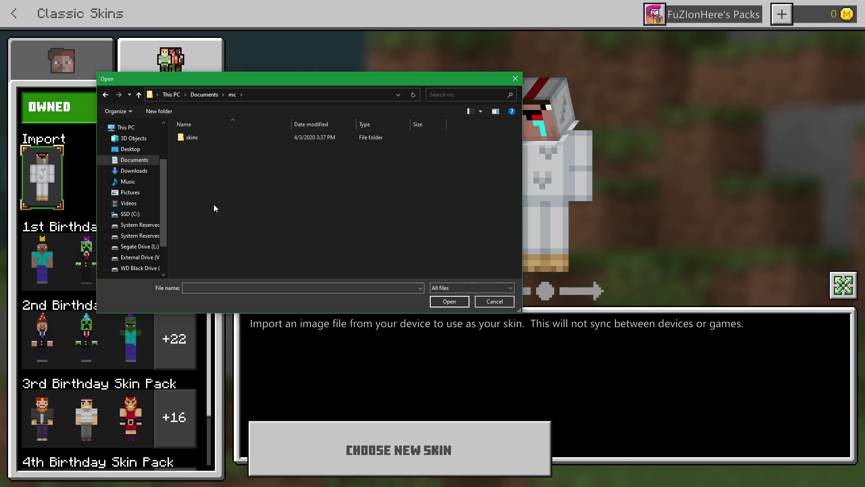
double_click(200, 136)
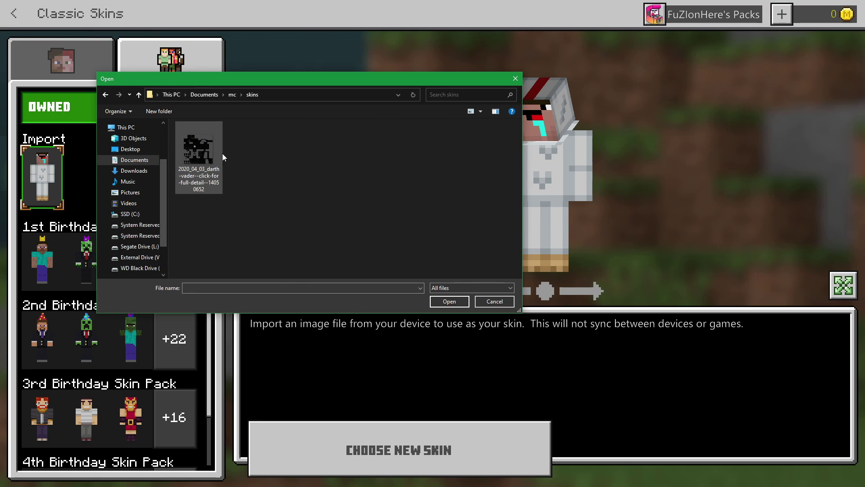
click(202, 178)
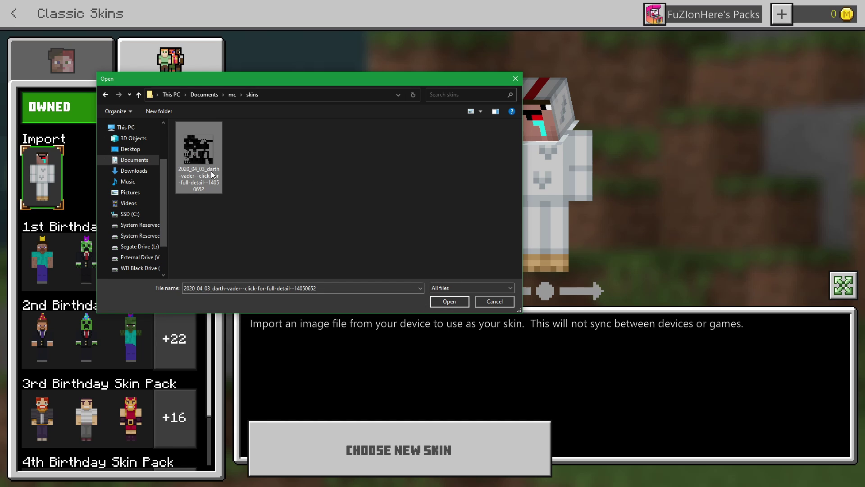
click(444, 301)
click(540, 285)
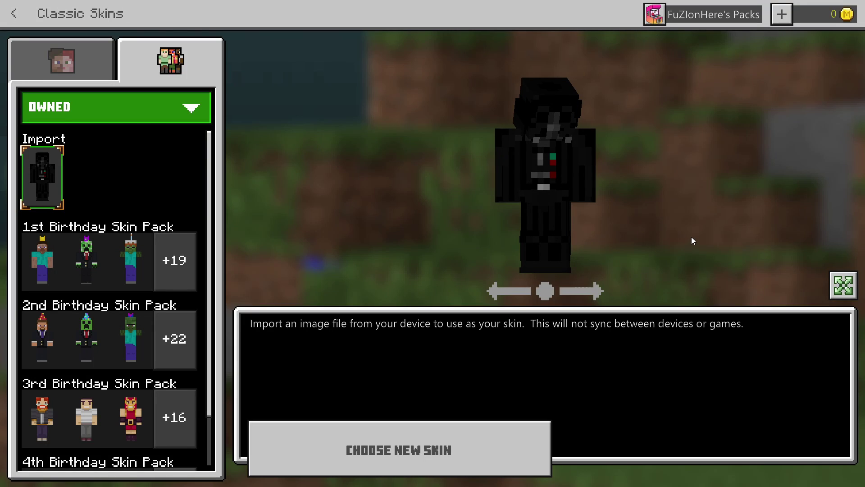
Choose a new skin again and pick the same Darth Vader PNG from the skins folder.
click(441, 450)
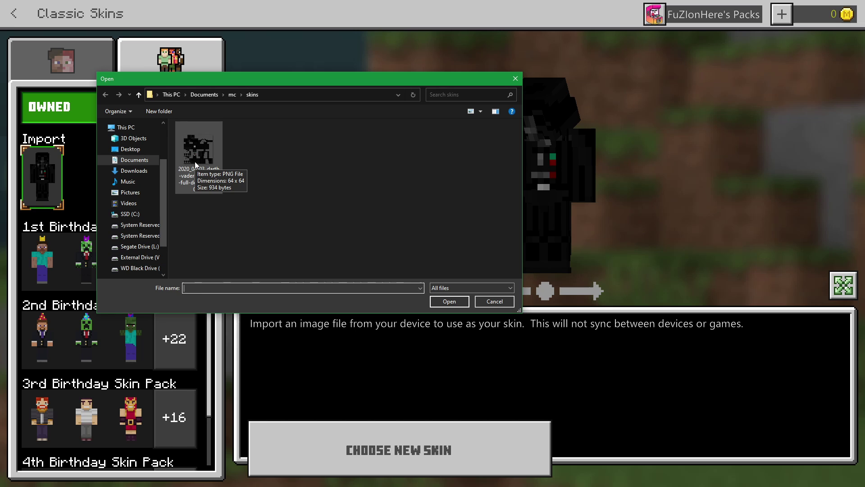
double_click(195, 161)
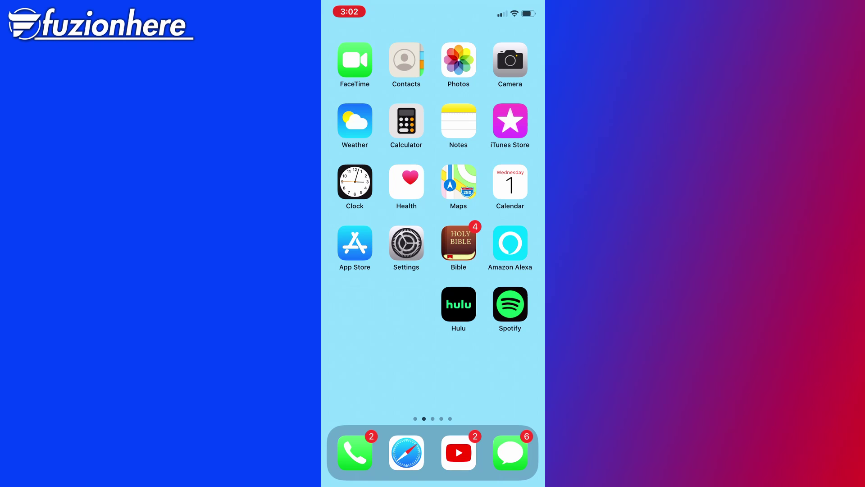
On the phone, open The Skindex from the Safari search results and download the green slime skin as 14037649.png.
click(406, 453)
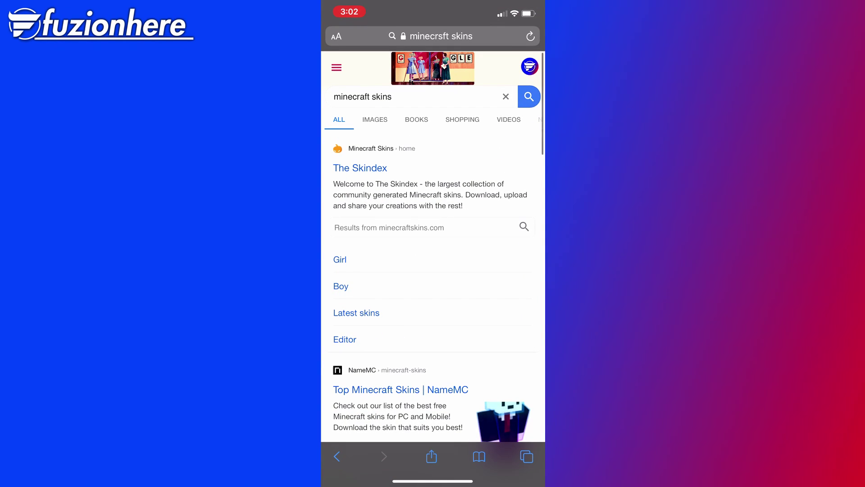
scroll(432, 271, up, 1)
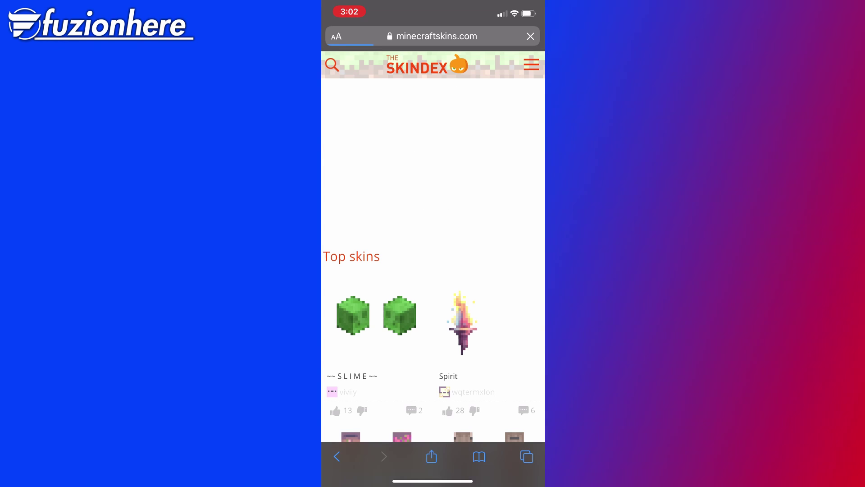
scroll(433, 253, down, 10)
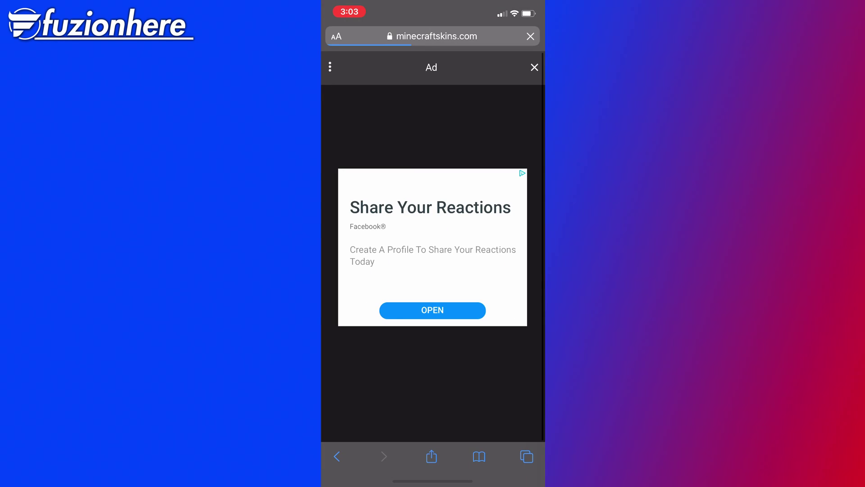
scroll(432, 252, down, 3)
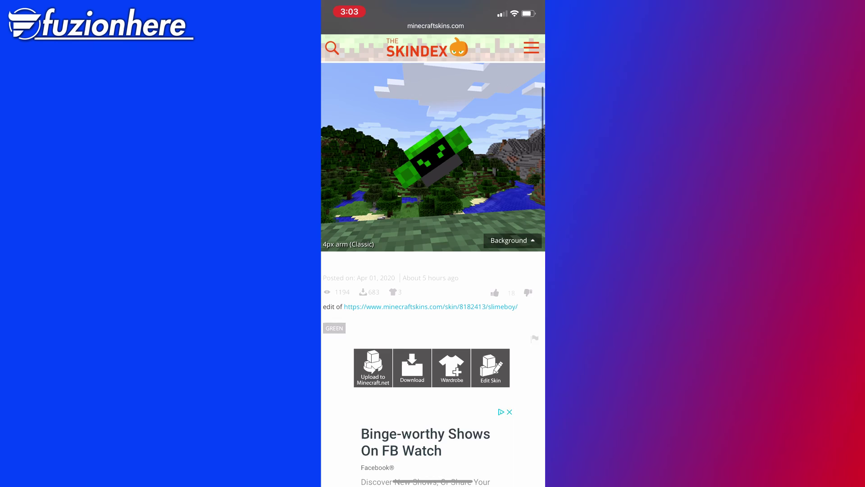
click(412, 329)
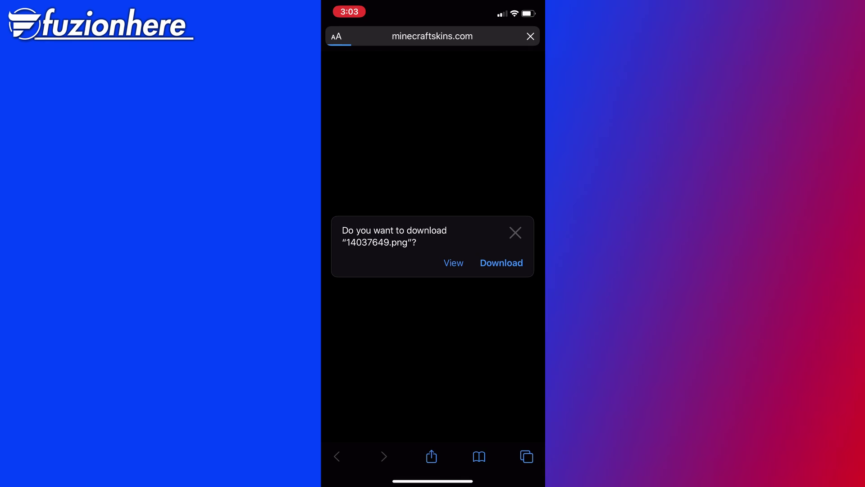
click(501, 262)
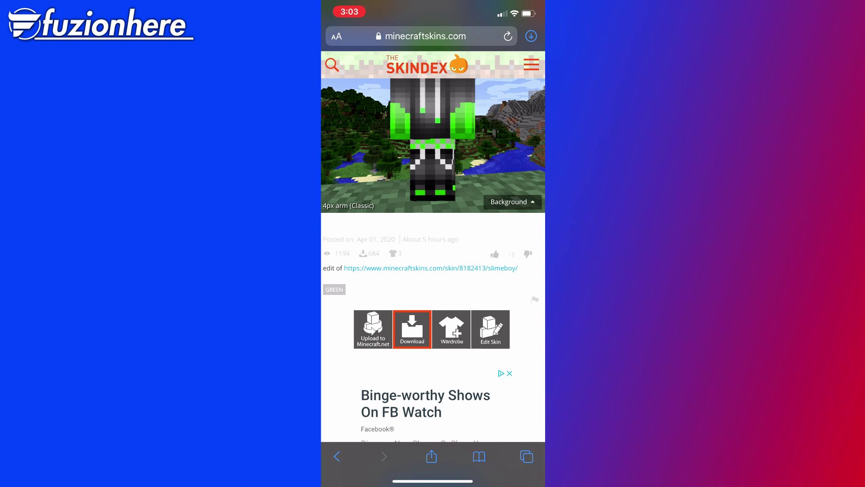
Open the downloaded 14037649 image from Safari's downloads, save it to the photo library and close the preview.
click(531, 36)
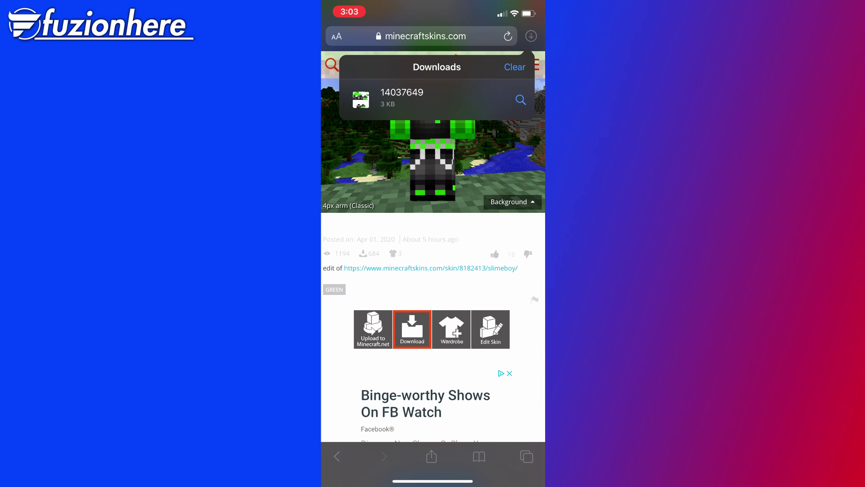
click(419, 98)
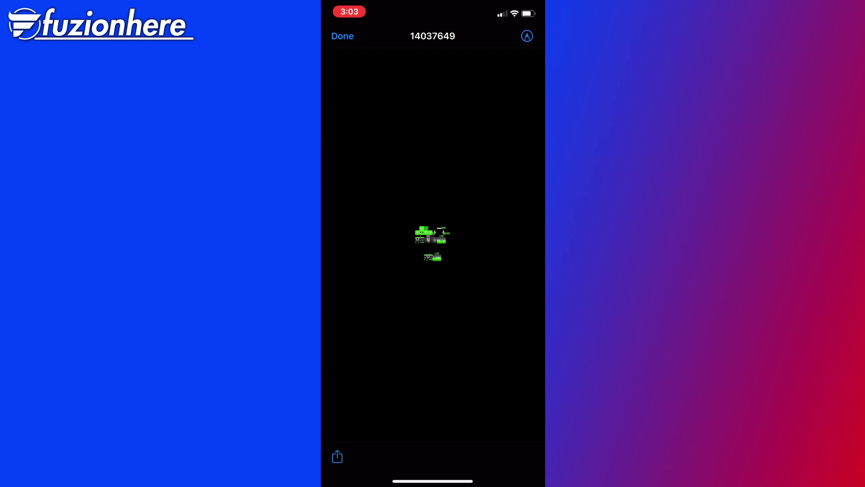
scroll(434, 251, up, 5)
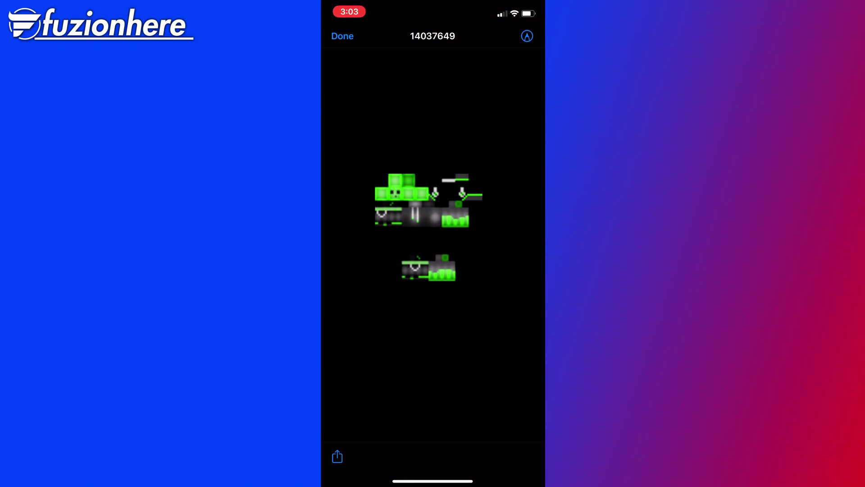
scroll(428, 227, down, 5)
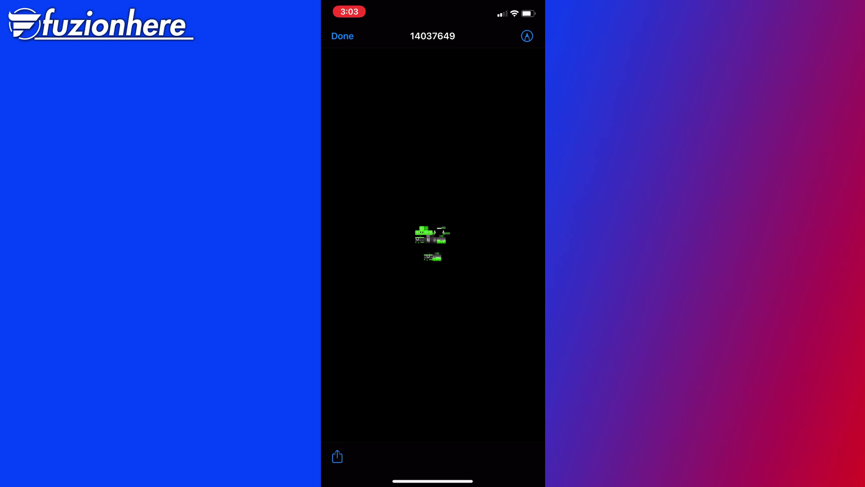
click(338, 457)
scroll(432, 315, down, 5)
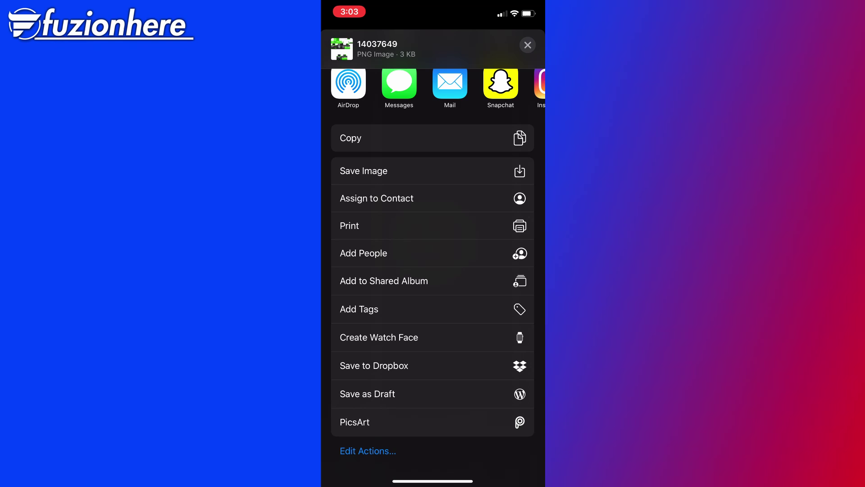
click(364, 171)
click(342, 35)
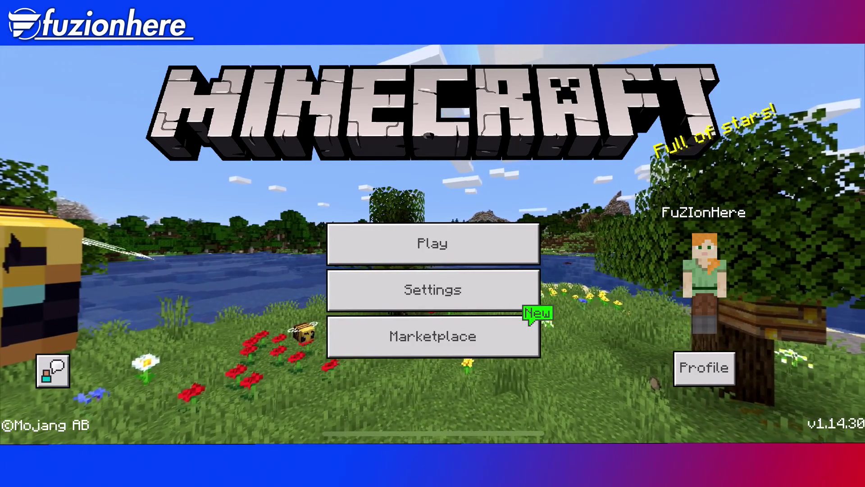
In Minecraft on the phone, create a character in the empty slot from the imported green slime skin with the wide-armed model.
click(704, 368)
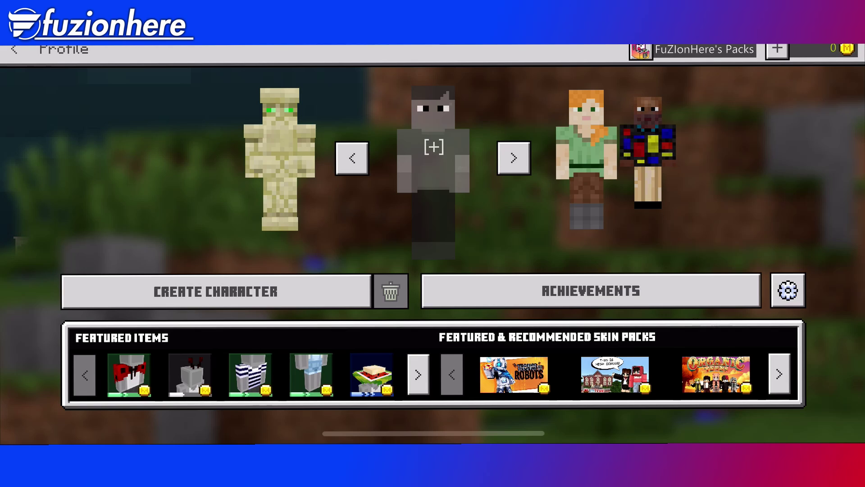
click(216, 291)
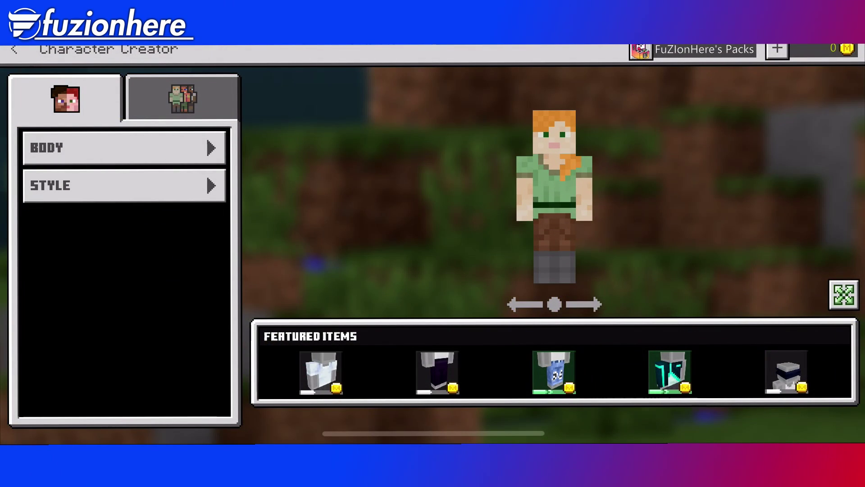
click(182, 98)
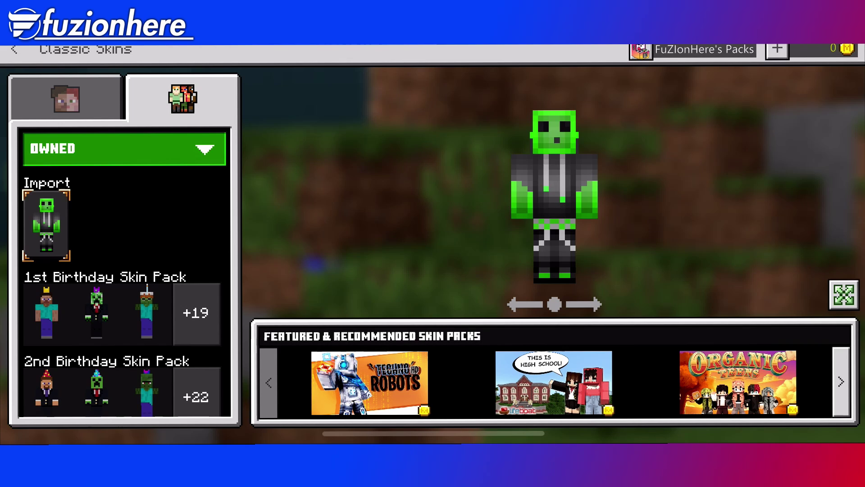
click(46, 224)
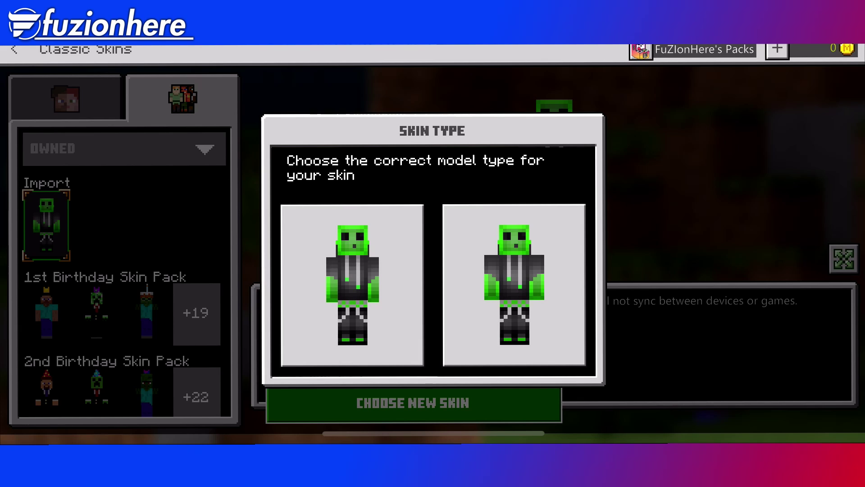
click(514, 284)
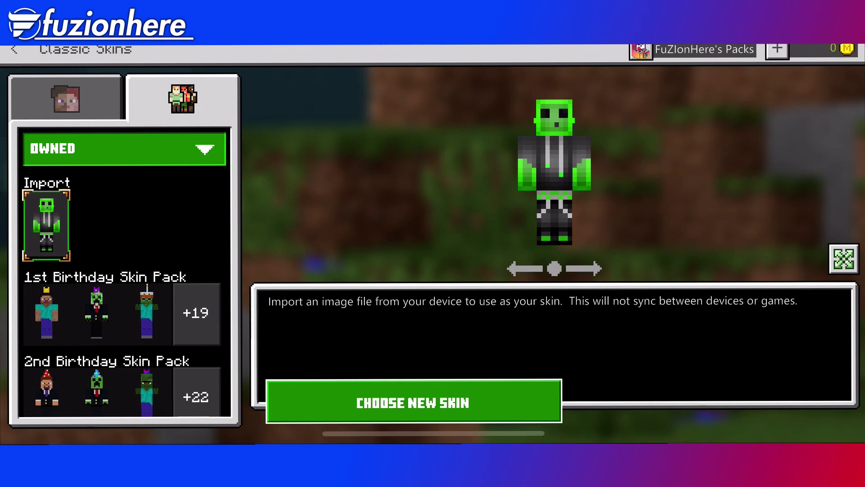
click(14, 50)
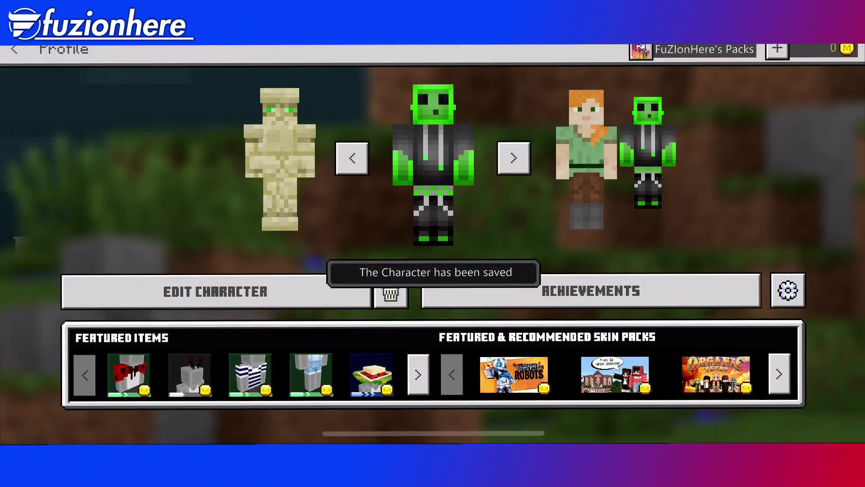
click(14, 50)
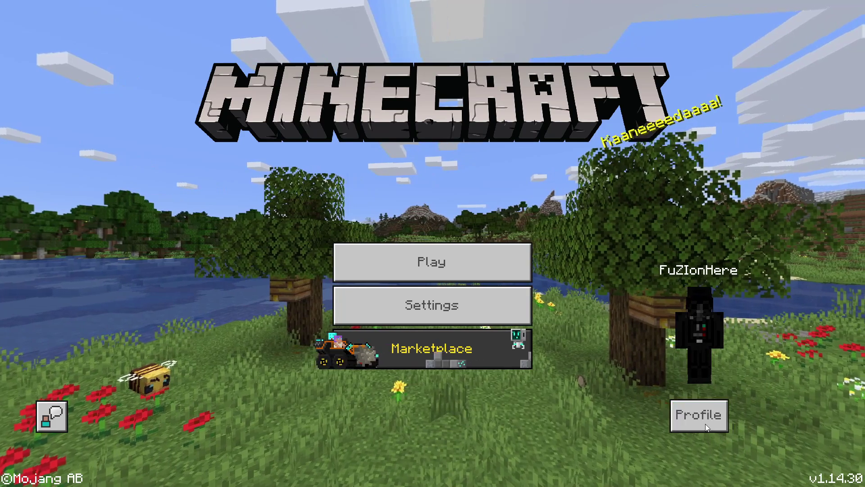
In Minecraft on the computer, look through the saved characters in the profile and return to the middle Darth Vader one.
click(701, 415)
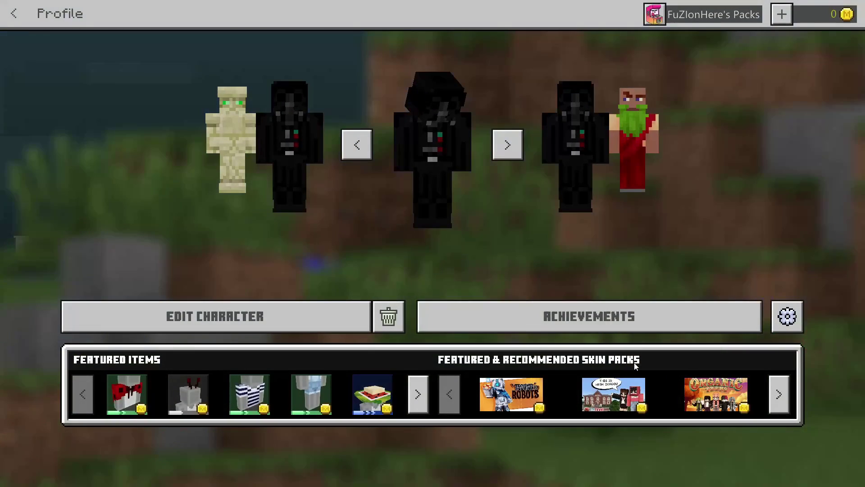
click(508, 144)
click(508, 143)
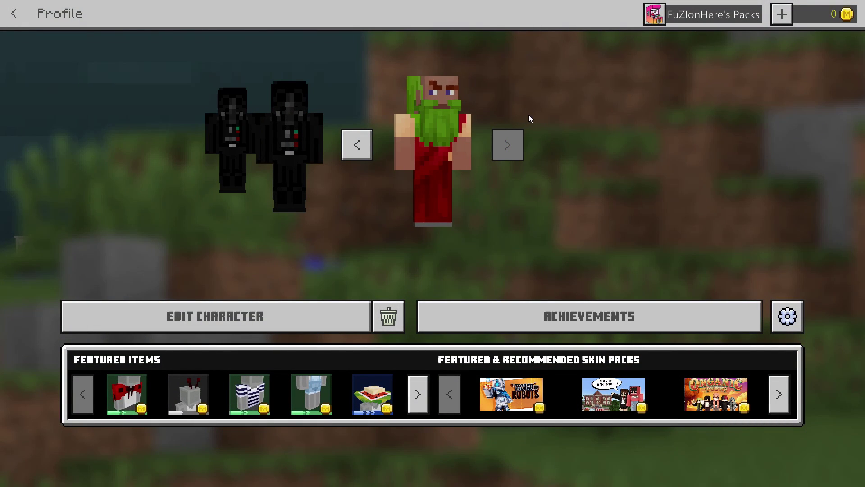
click(365, 141)
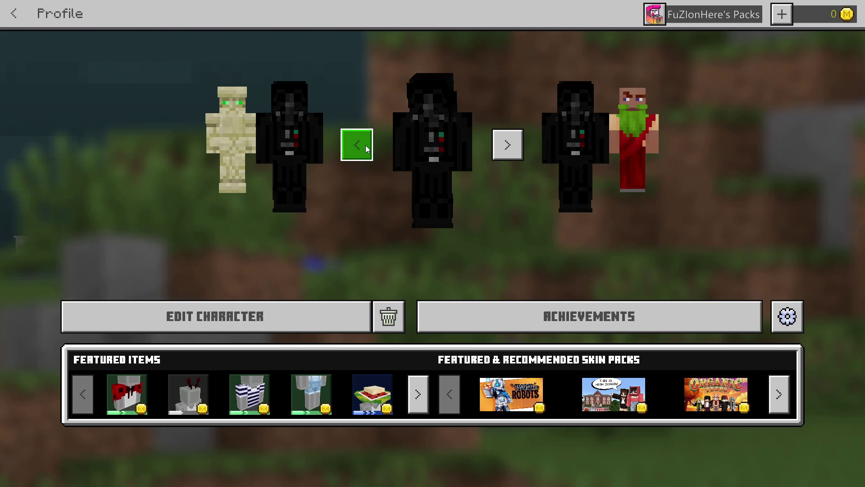
click(366, 146)
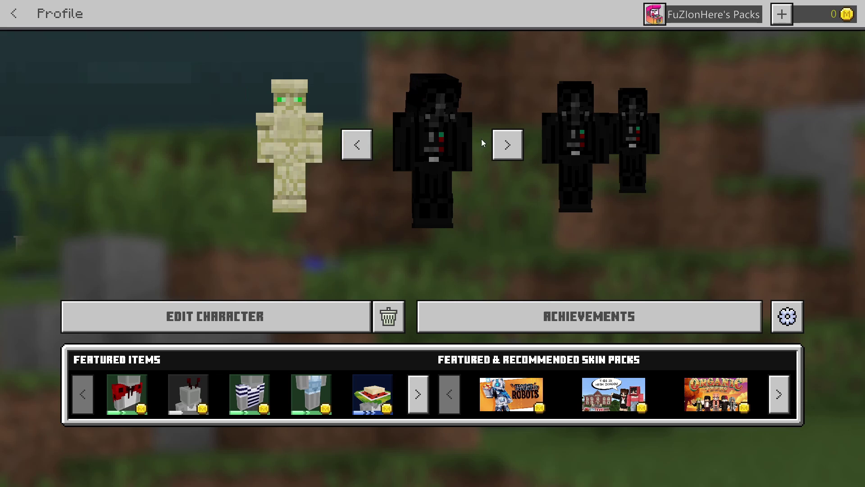
click(504, 144)
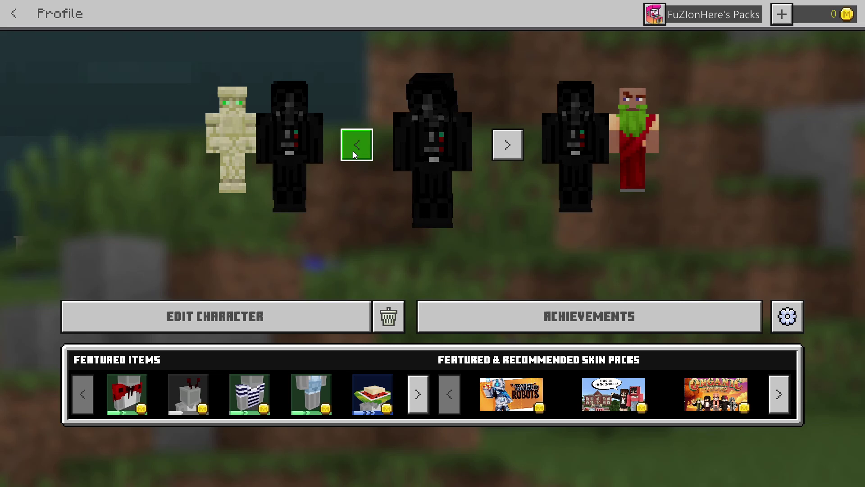
Edit the Darth Vader character, switch from classic skins to the character creator and open the body's Base options.
click(250, 321)
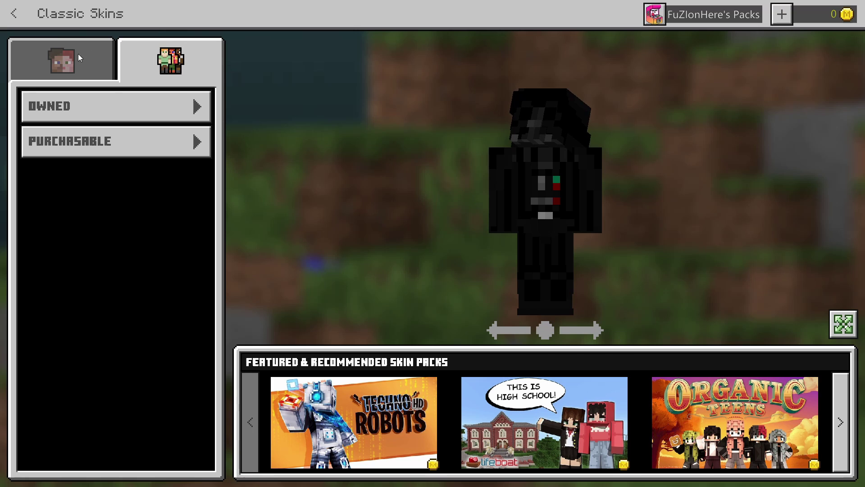
click(51, 59)
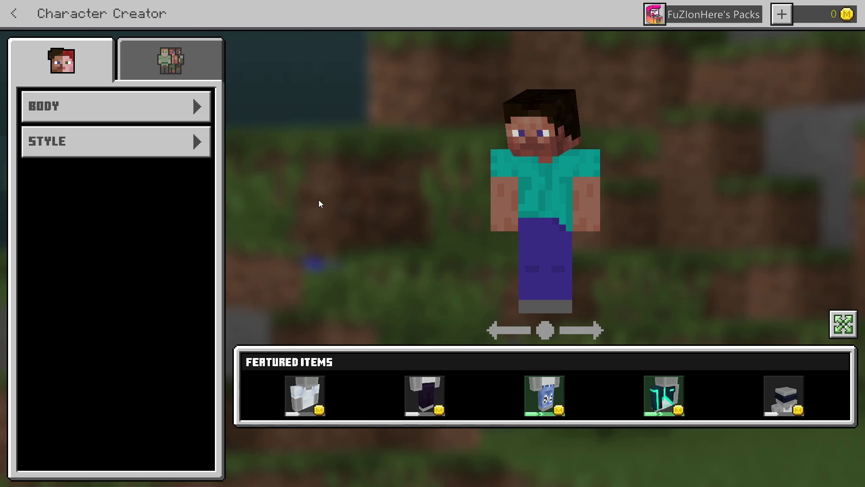
click(188, 107)
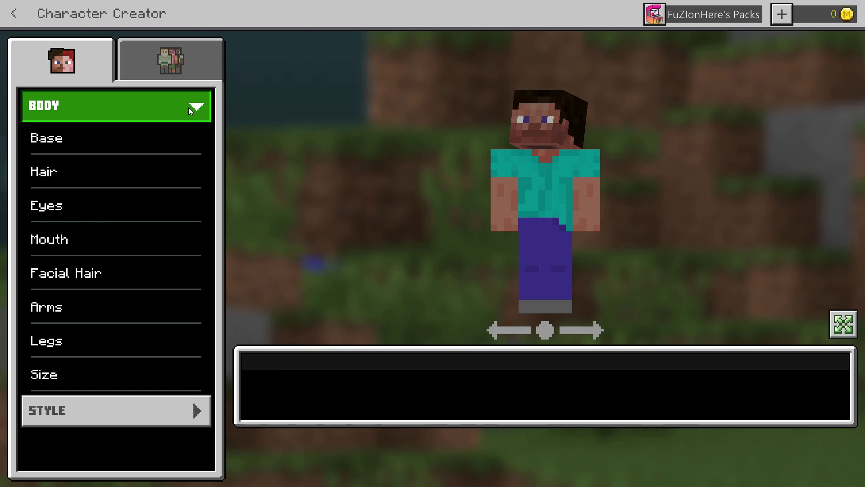
click(145, 141)
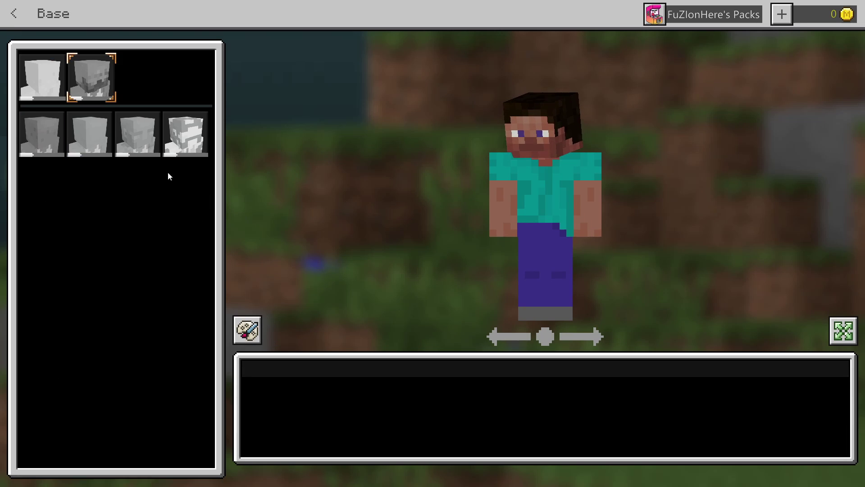
key(Escape)
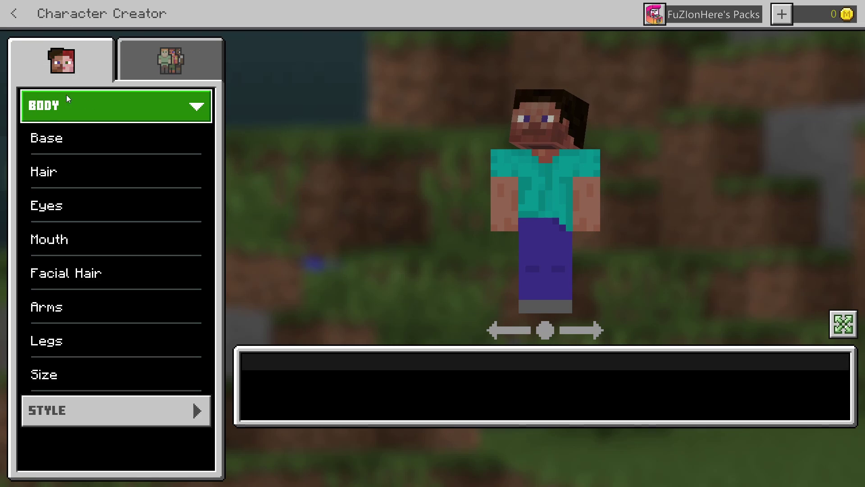
click(68, 105)
click(63, 104)
click(54, 135)
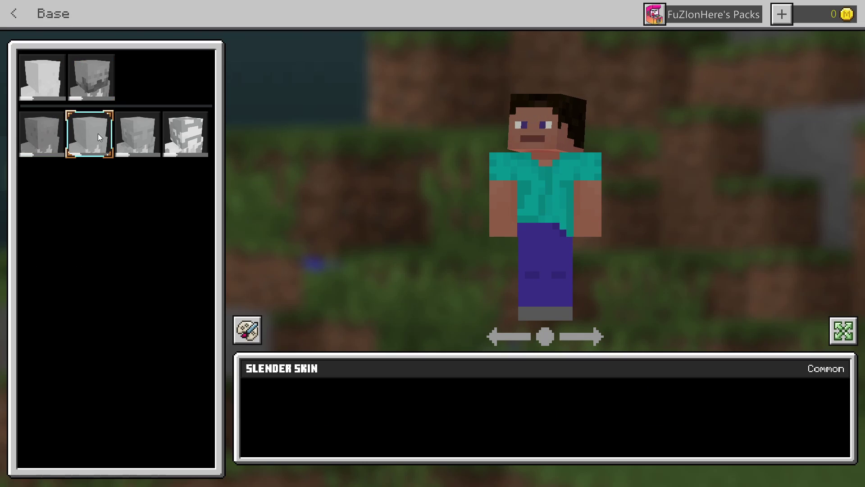
Try several body bases, including Vitiligo Skin, Slender Skin and Alex, and settle on Freckled.
click(139, 142)
click(188, 134)
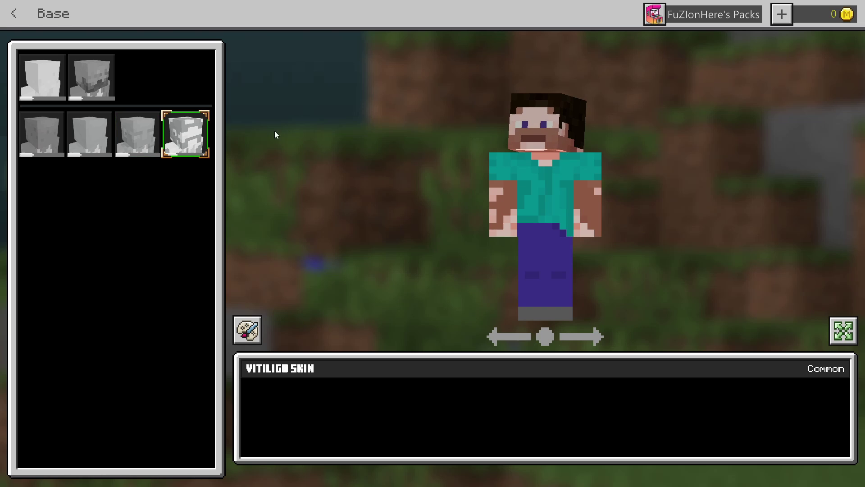
click(108, 134)
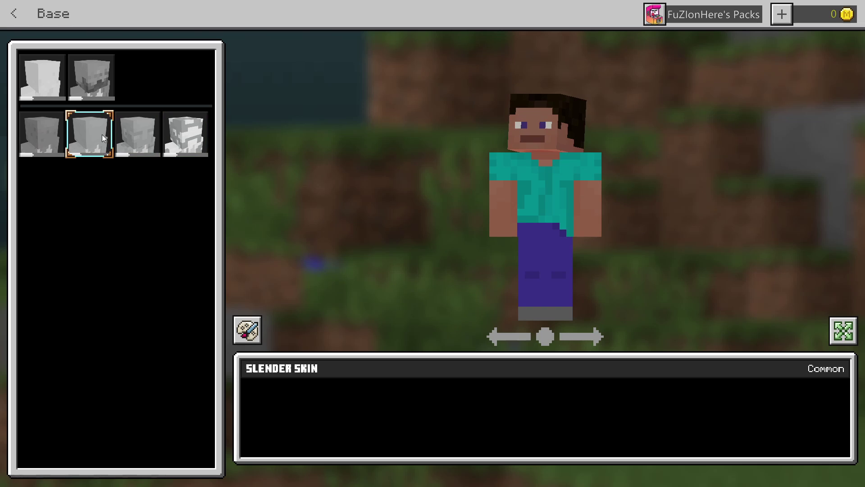
click(60, 137)
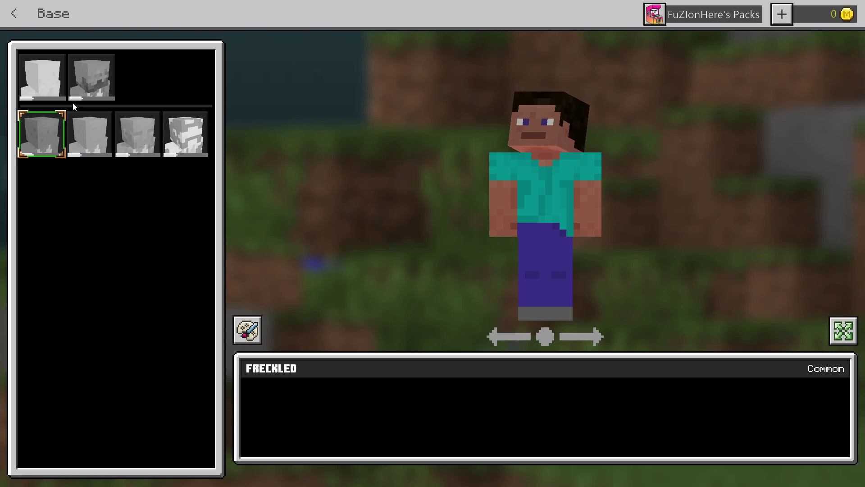
click(93, 69)
click(61, 83)
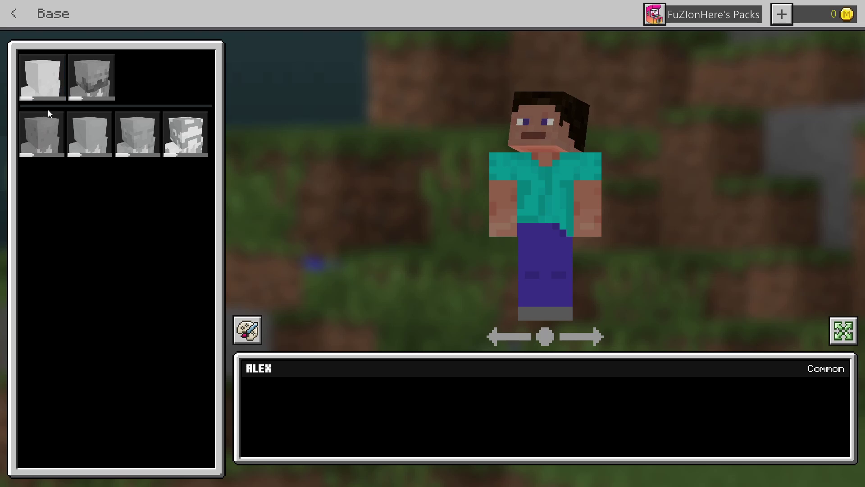
click(49, 141)
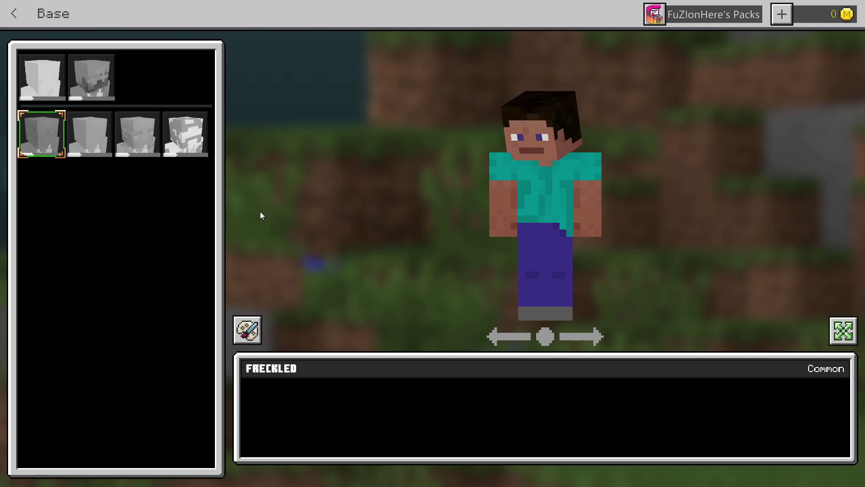
Recolour the Freckled body base yellow.
click(247, 328)
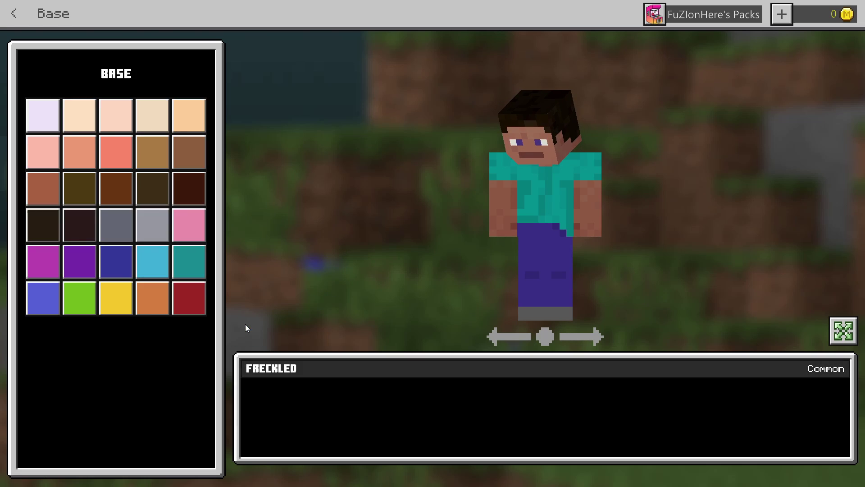
click(122, 292)
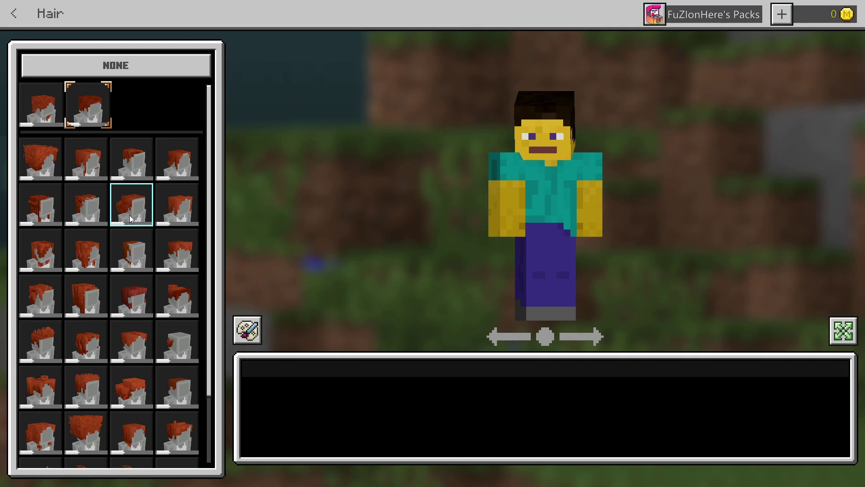
Try several hairstyles, including Long Dreads, and give the character the Afro in white.
click(43, 207)
click(86, 252)
click(108, 298)
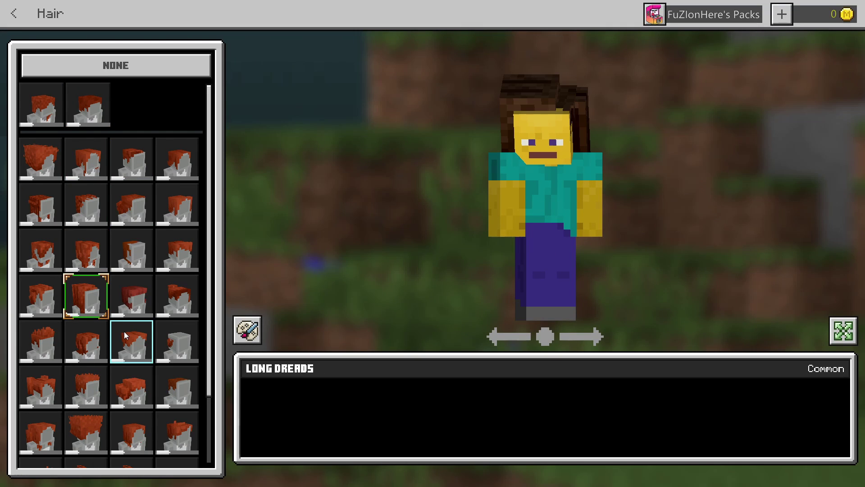
scroll(123, 332, down, 1)
click(102, 383)
click(247, 329)
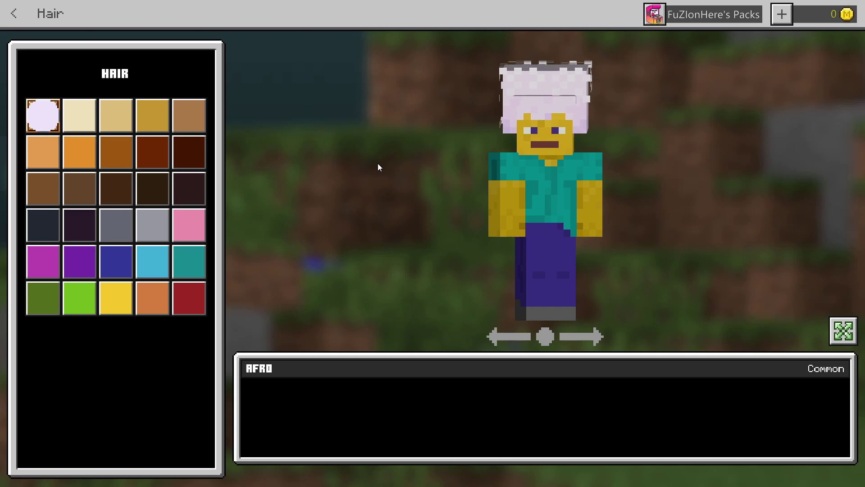
key(Escape)
key(Escape)
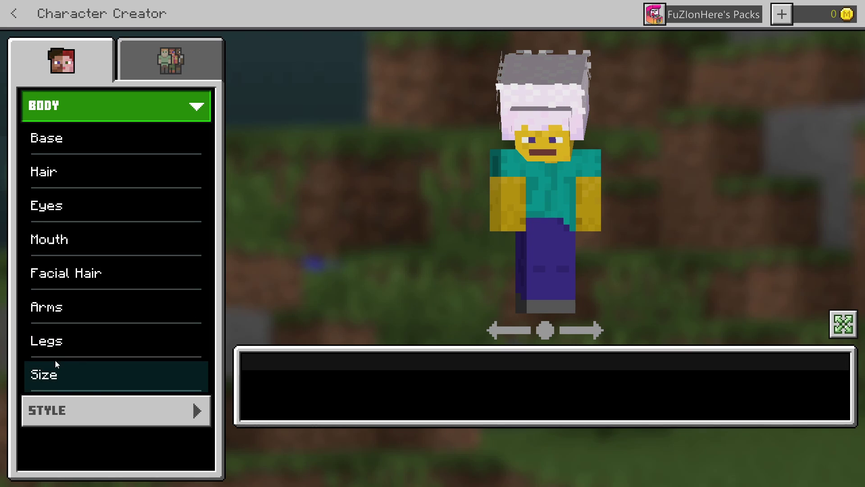
Try the Slim arm size, return to the wide arms and set the body to the shortest height.
click(56, 363)
click(44, 182)
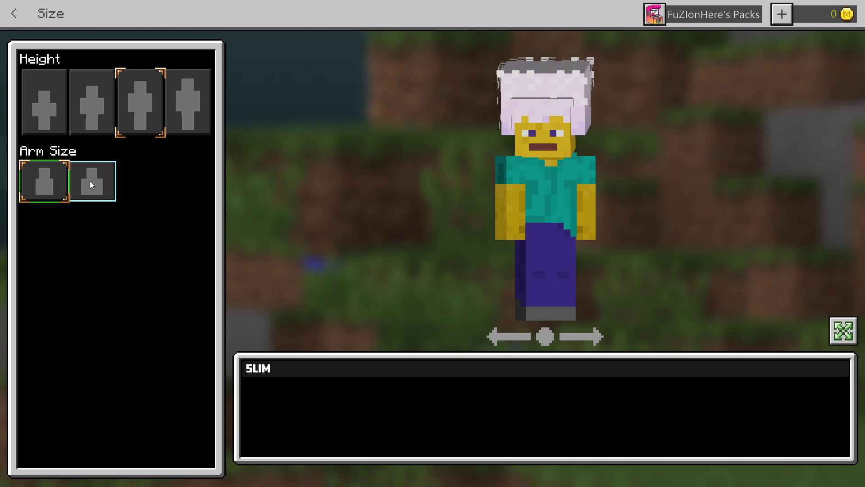
click(45, 101)
key(Escape)
Preview the Redstone Leg and fit the Prosthetic Leg as the character's left leg.
click(75, 342)
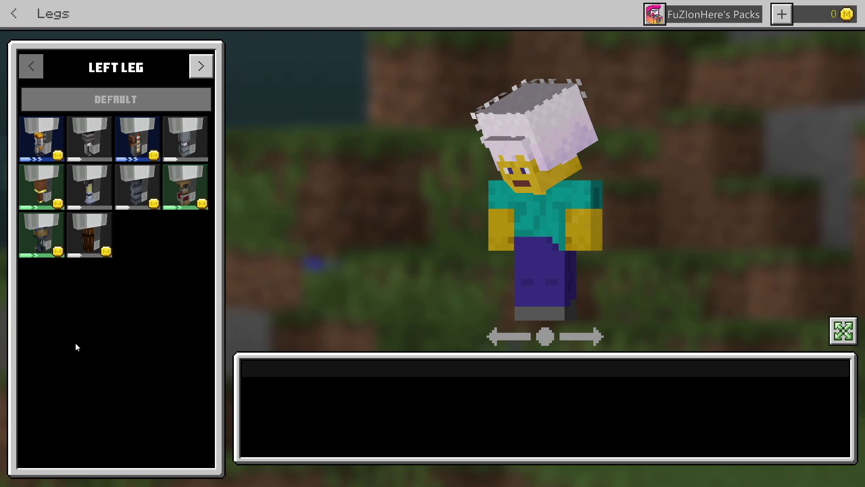
mouse_move(137, 135)
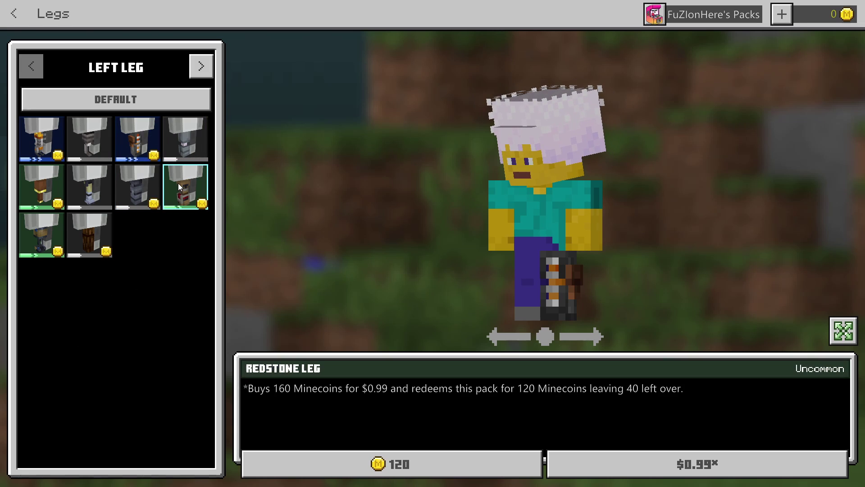
click(104, 178)
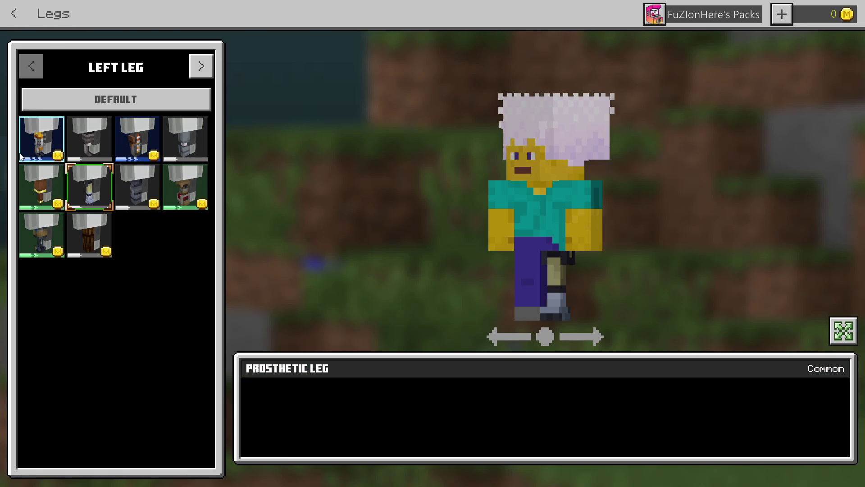
click(188, 147)
key(Escape)
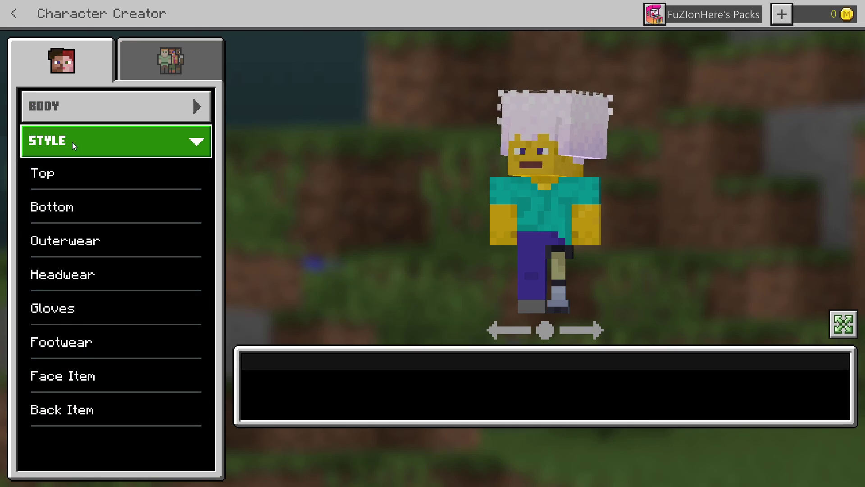
Try Alex's Shirt as the style top and go back to the teal shirt.
click(94, 169)
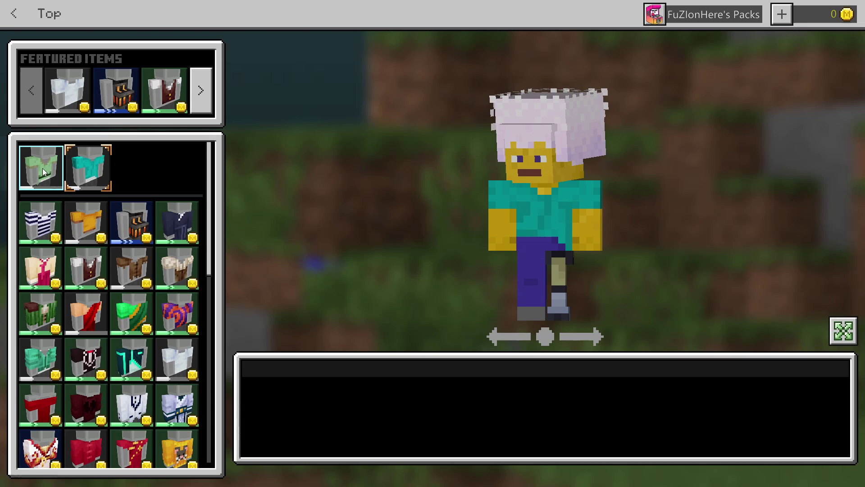
click(44, 171)
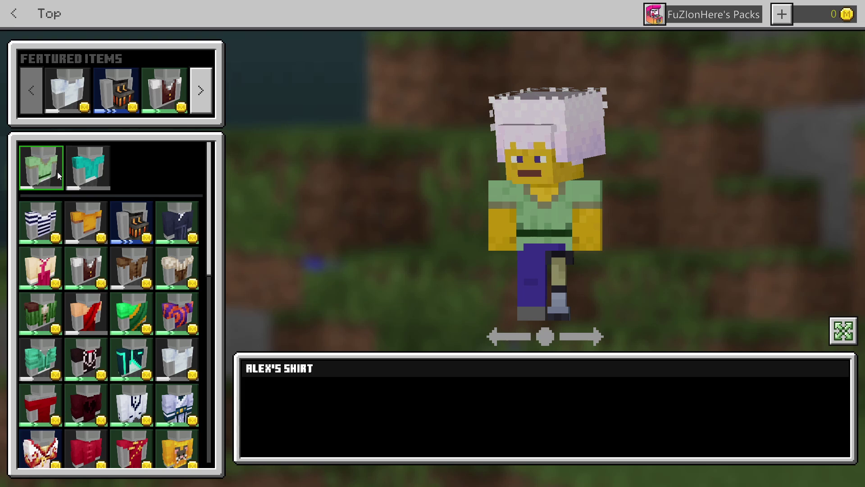
click(85, 169)
key(Escape)
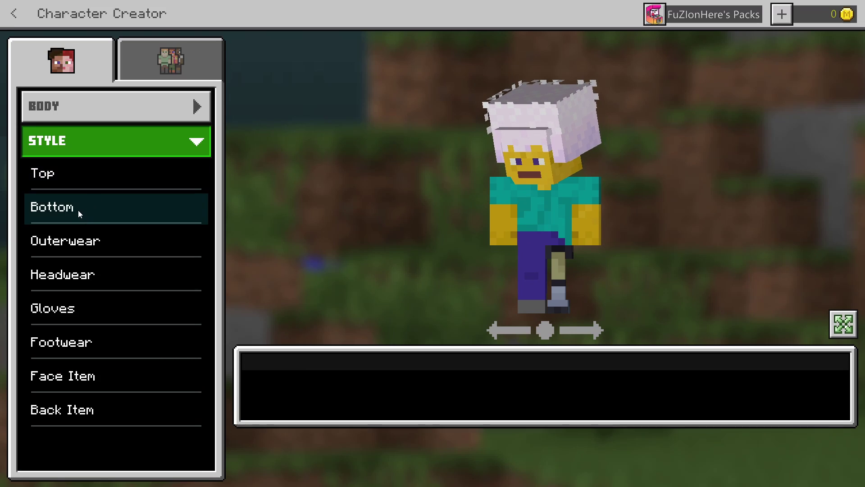
Browse the style options for bottoms, outerwear, headwear, face items and back items, previewing the Ornithopter Wings.
click(77, 210)
scroll(95, 208, down, 5)
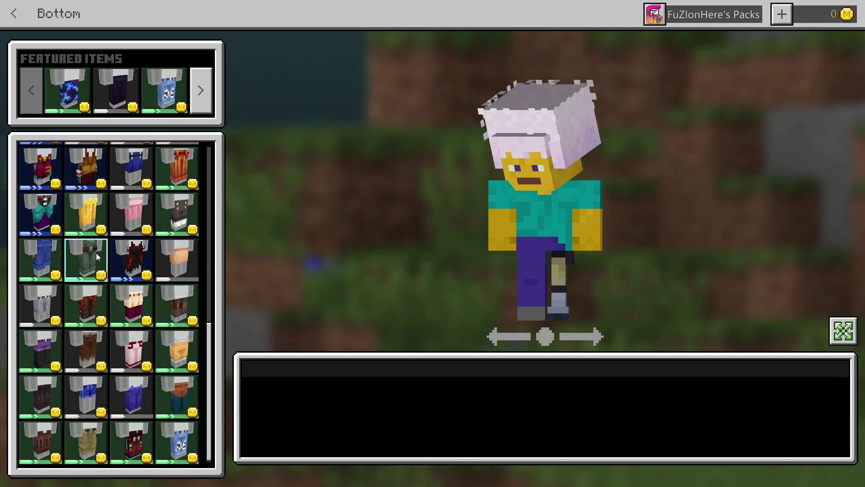
key(Escape)
click(115, 245)
key(Escape)
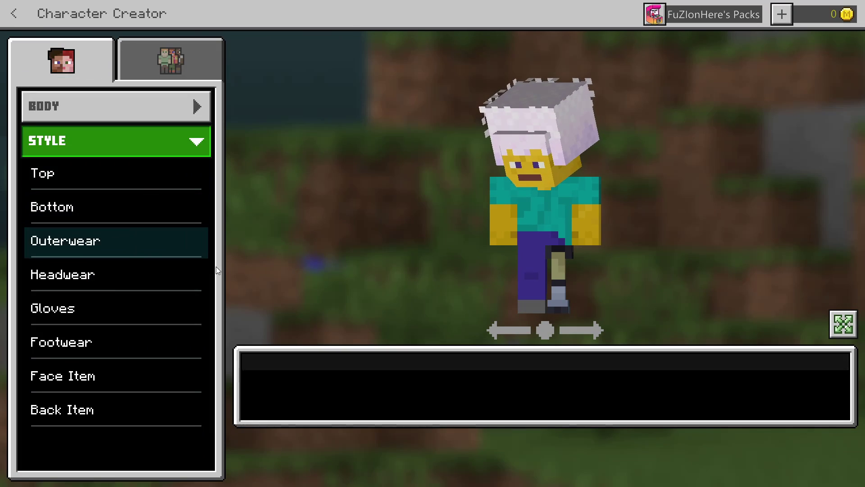
click(110, 275)
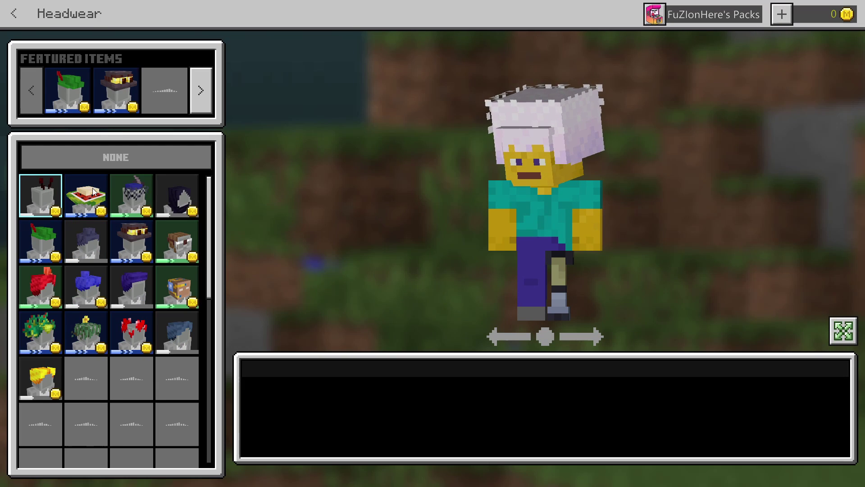
key(Escape)
click(93, 376)
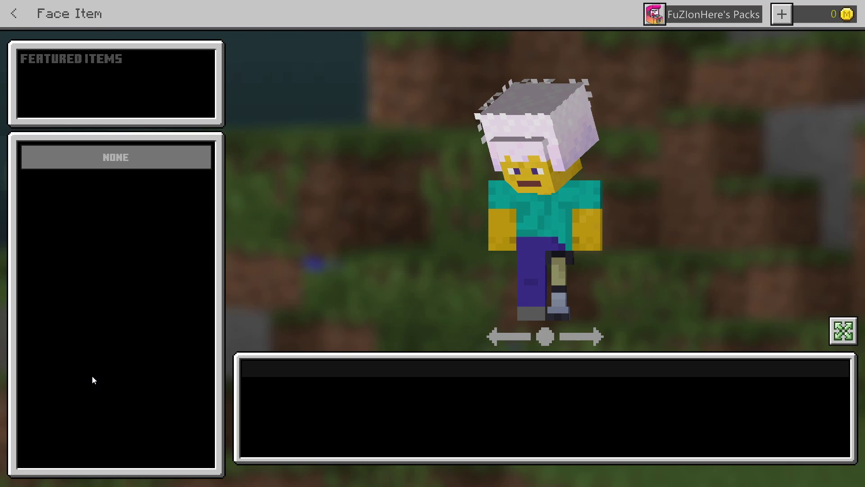
key(Escape)
click(72, 410)
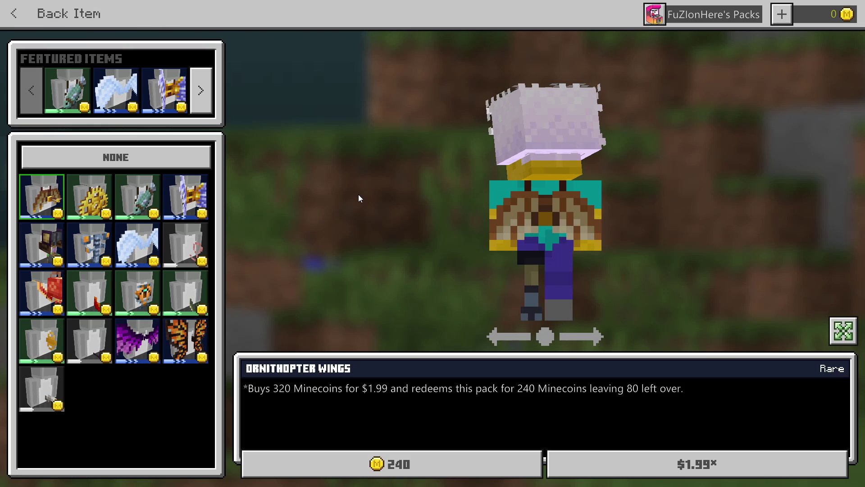
key(Escape)
key(Escape)
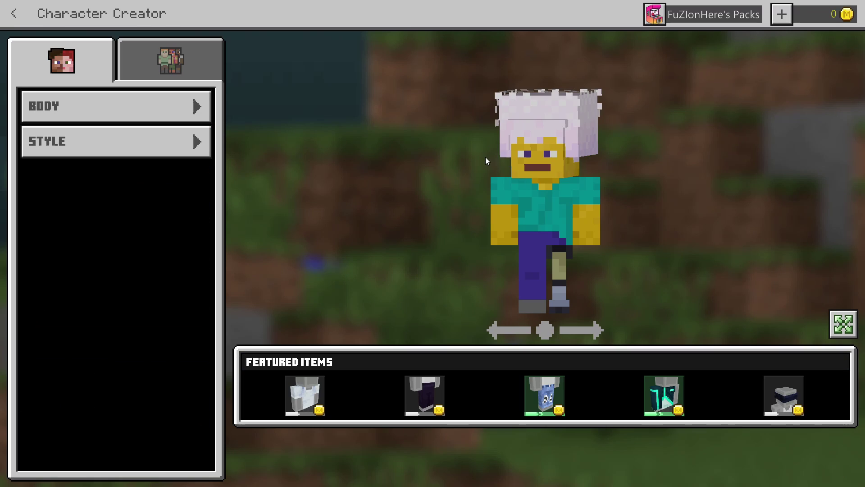
View the finished character in the enlarged preview, rotate it to see its back, and leave the character creator.
click(843, 324)
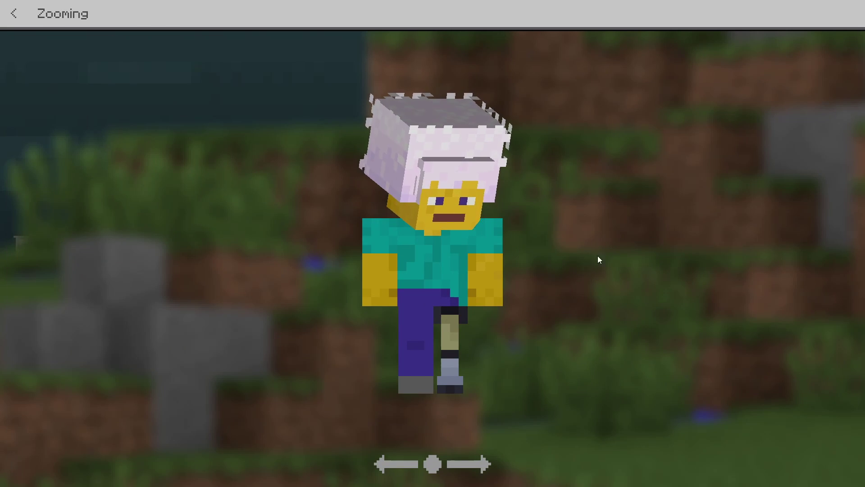
drag(601, 258, 483, 228)
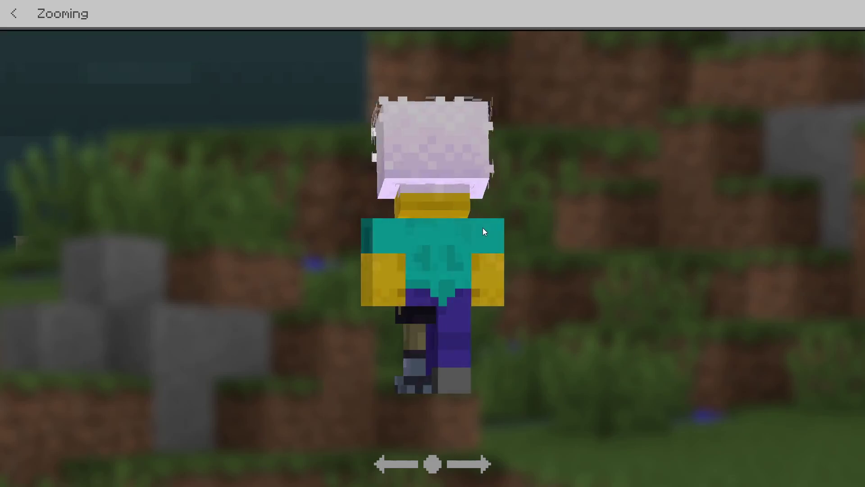
key(Escape)
key(Escape)
key(Escape)
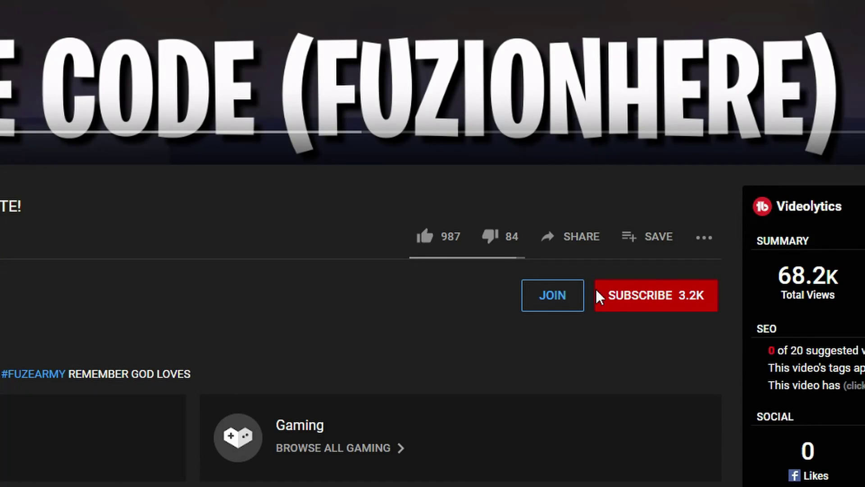
Switch to YouTube and subscribe to the channel from its video page.
click(642, 302)
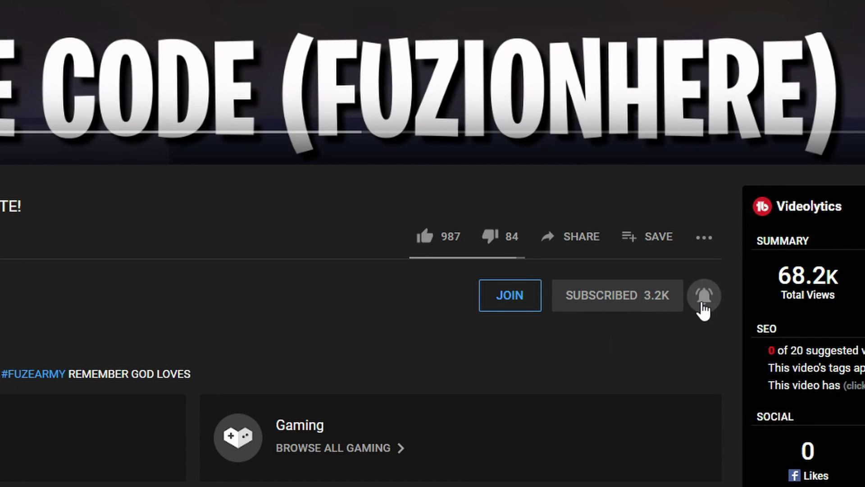